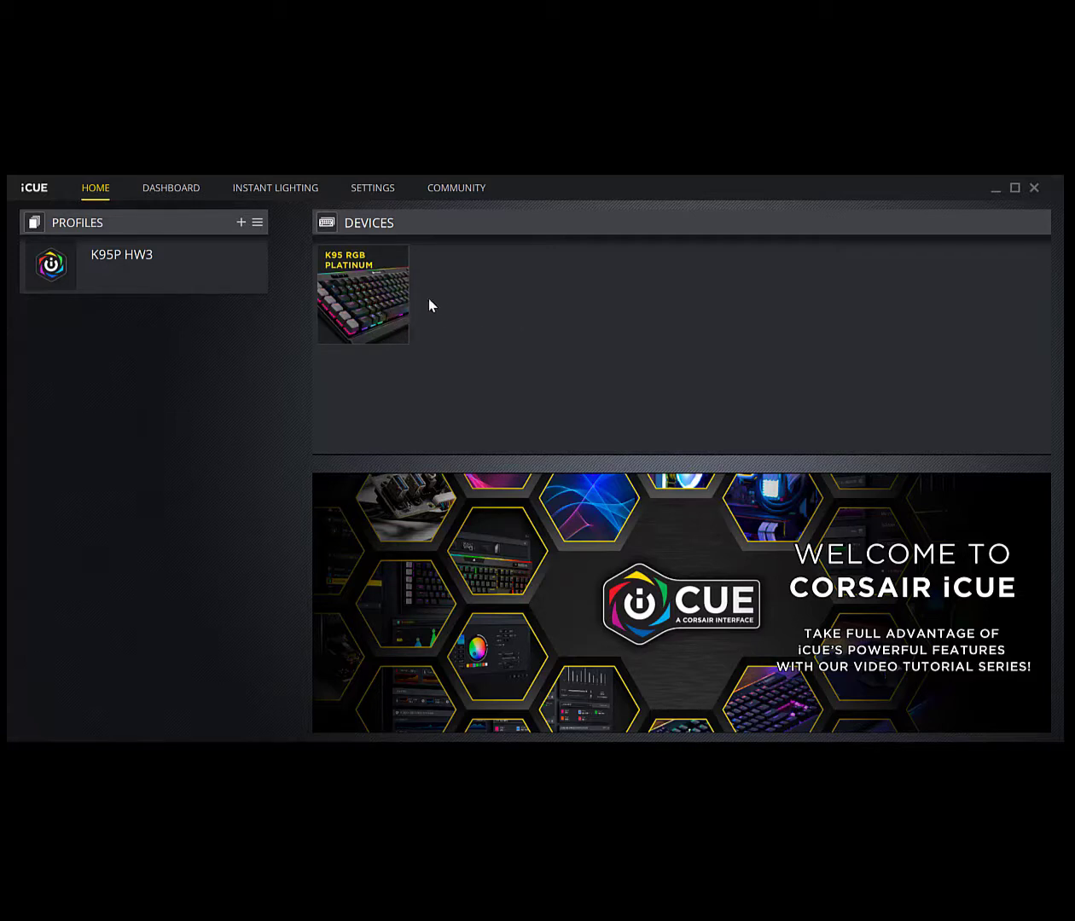
- Open the K95 RGB Platinum's Onboard Profiles, showing K95P HW1, HW2 and HW3 in slots 1–3
click(375, 302)
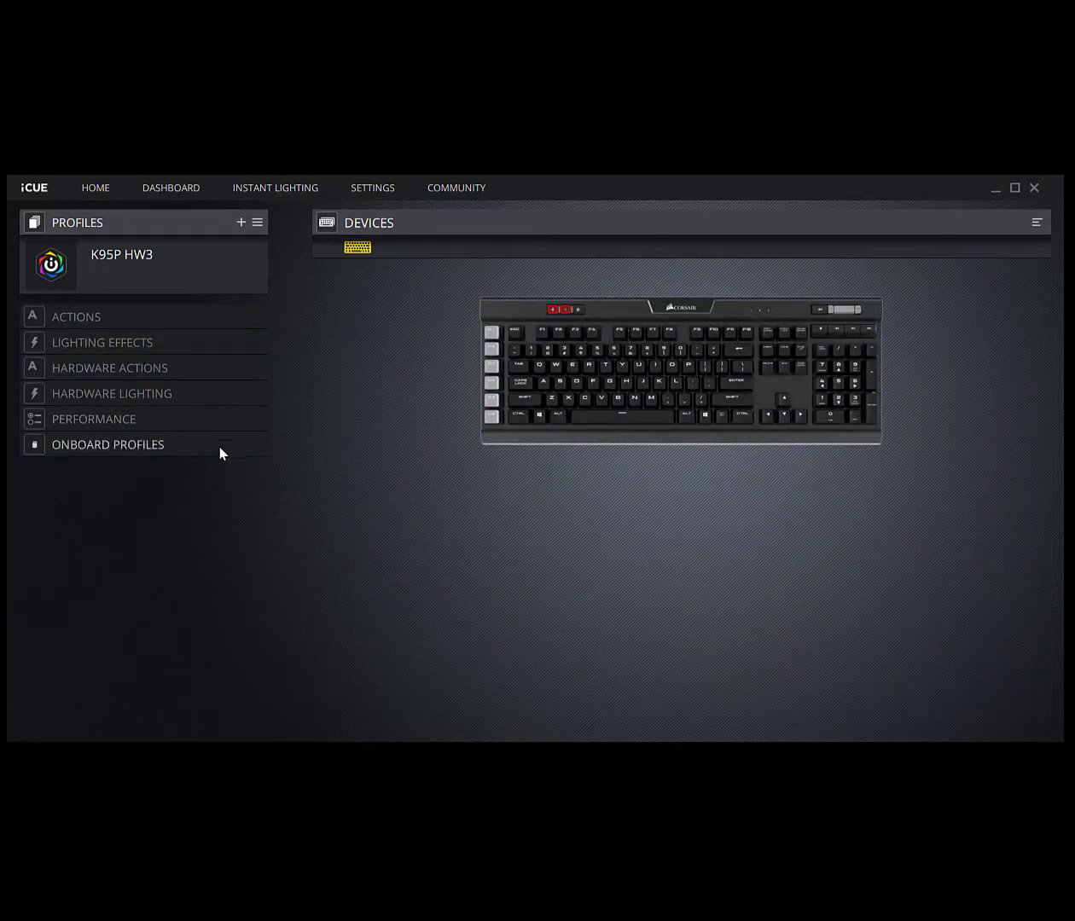
click(92, 446)
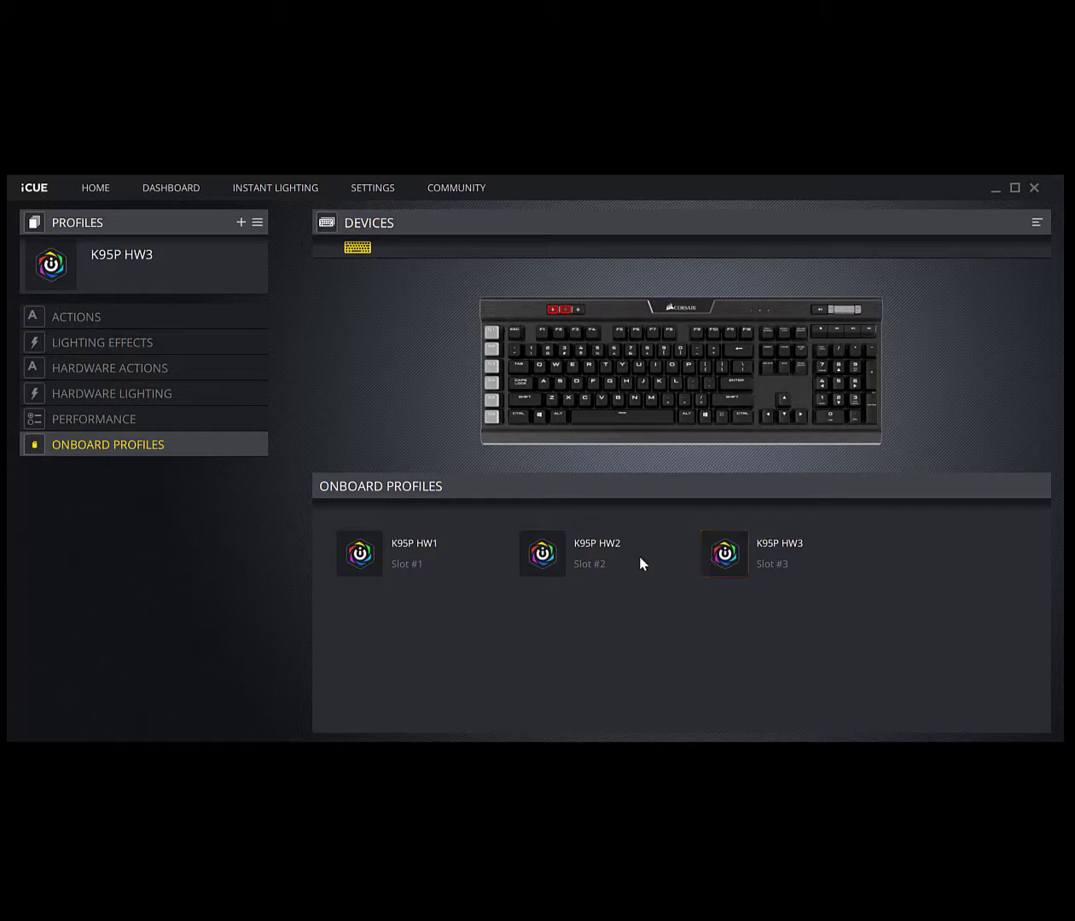
- Clear onboard slots #1, #2 and #3 in turn, confirming each deletion
click(359, 561)
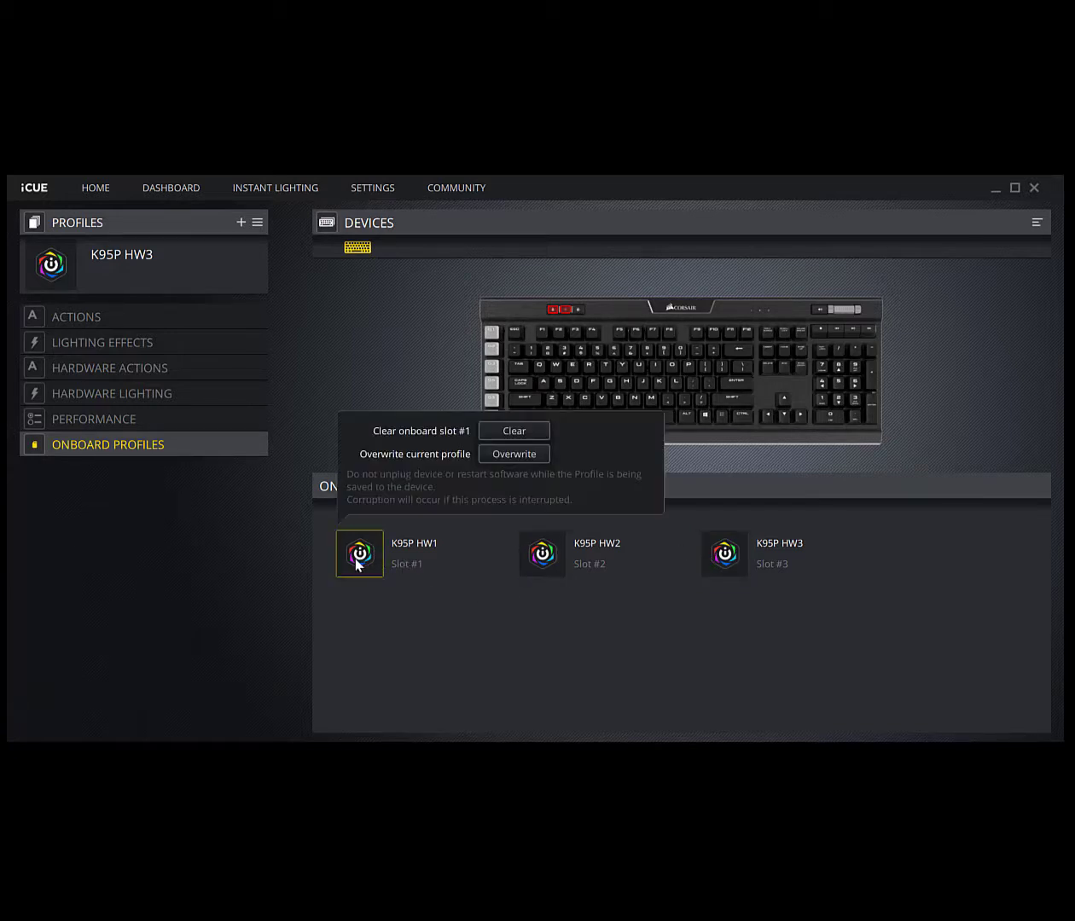
click(516, 432)
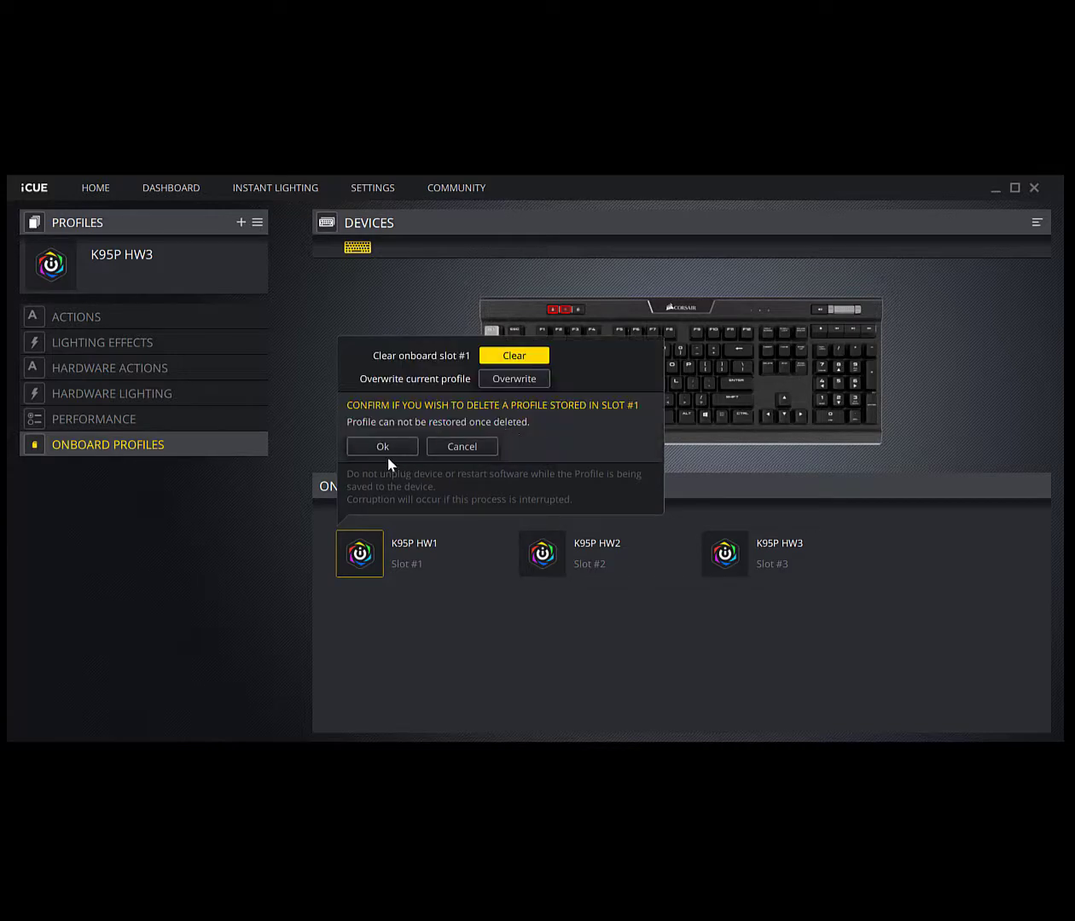
click(385, 449)
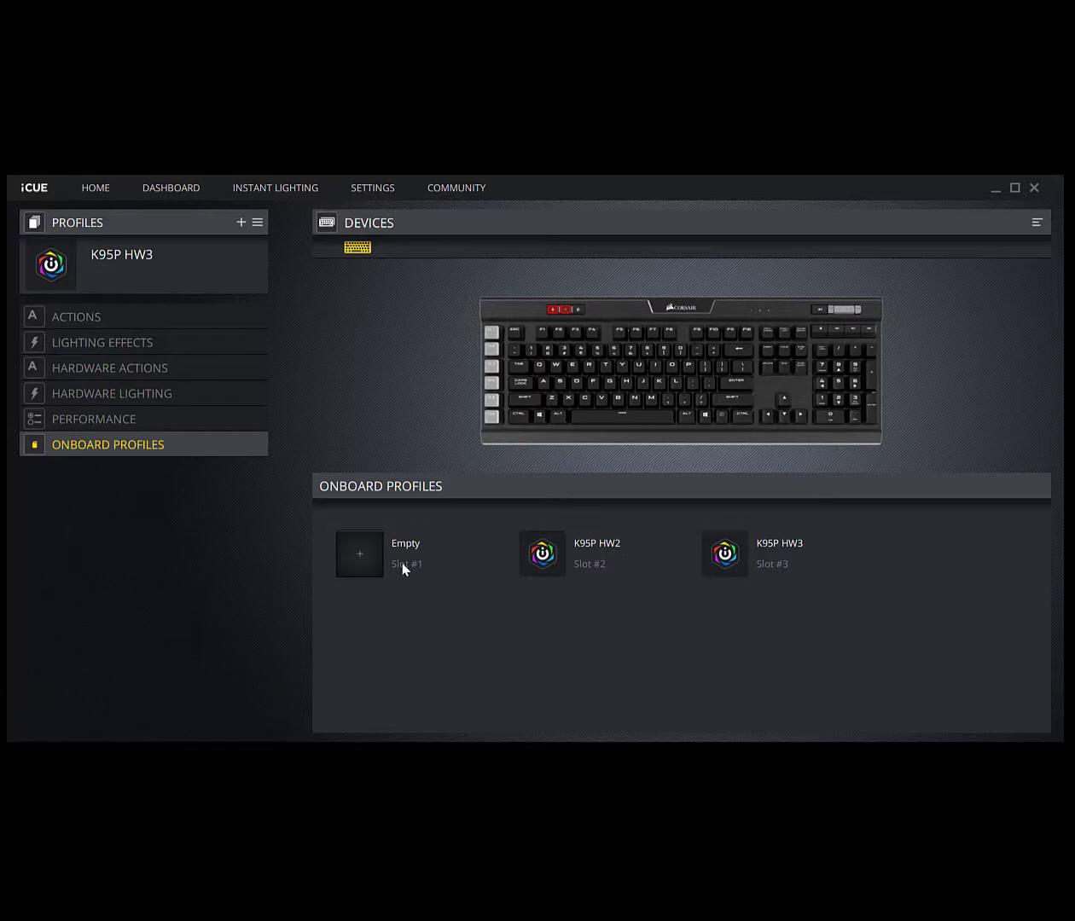
click(543, 553)
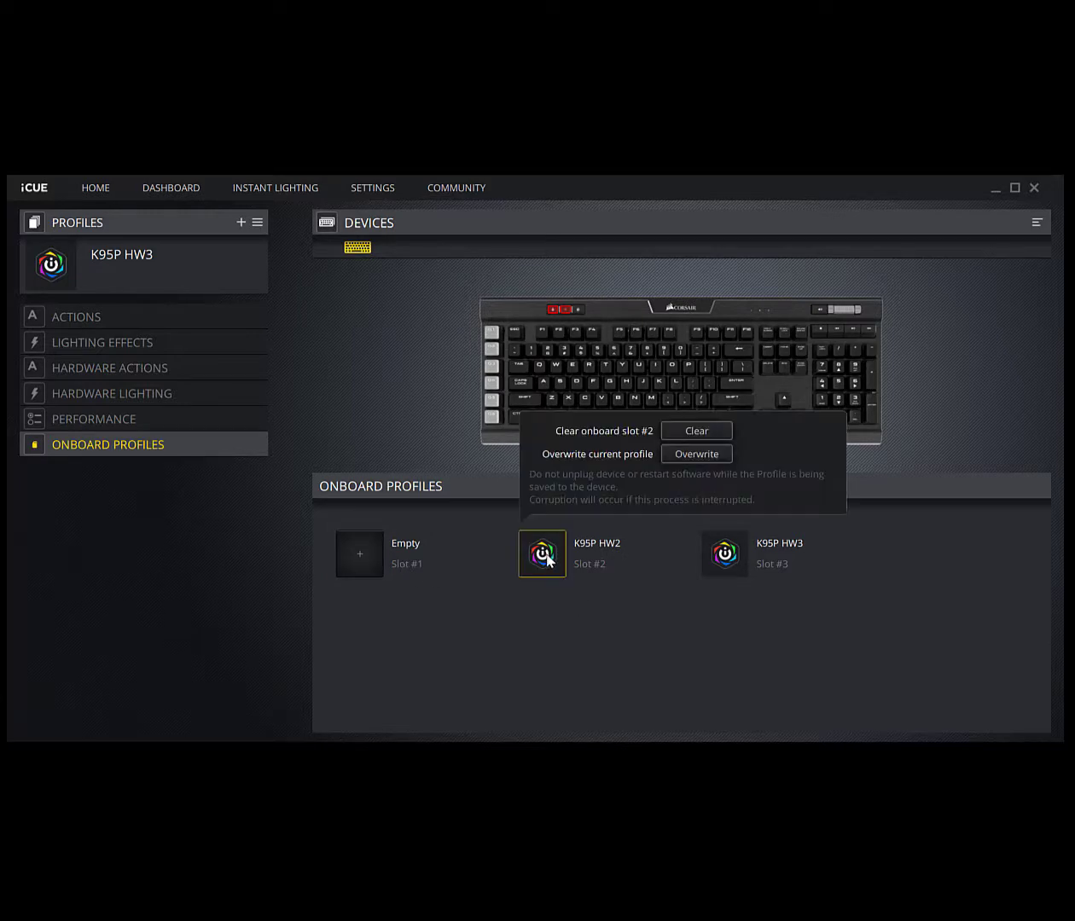
click(694, 433)
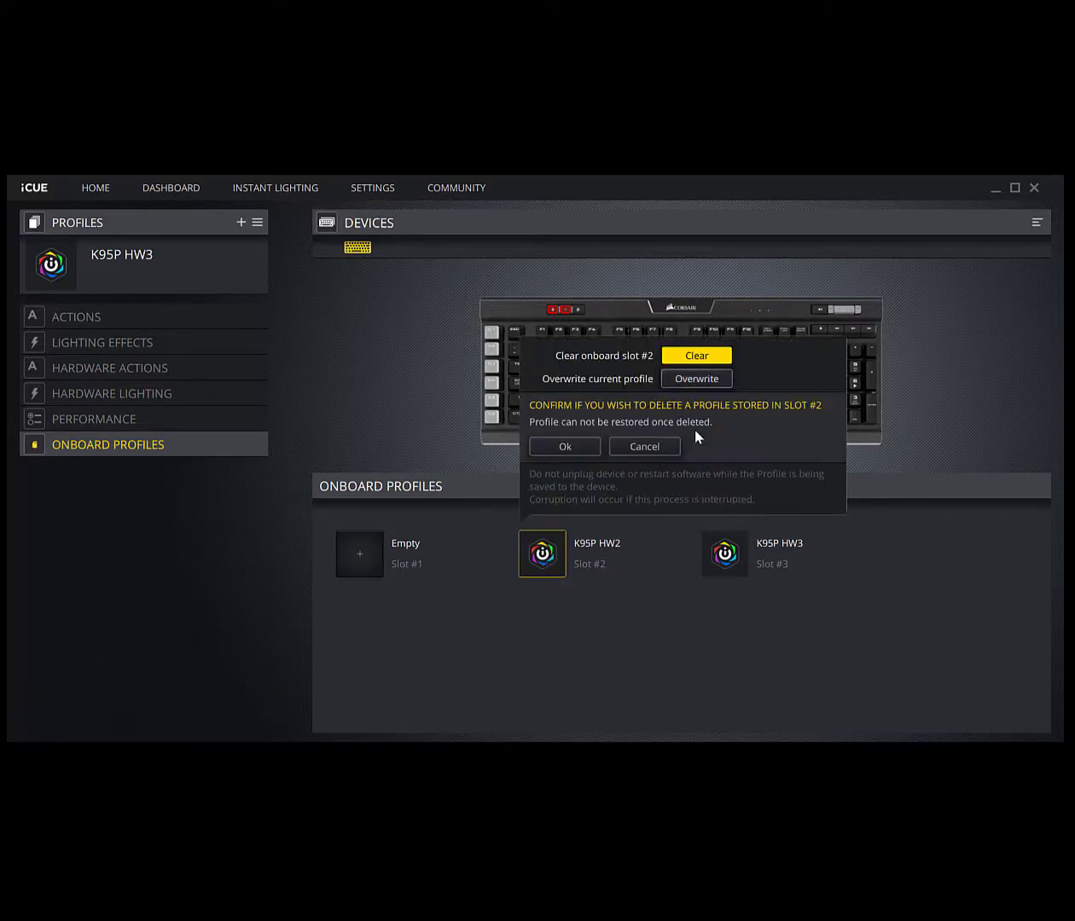
click(564, 447)
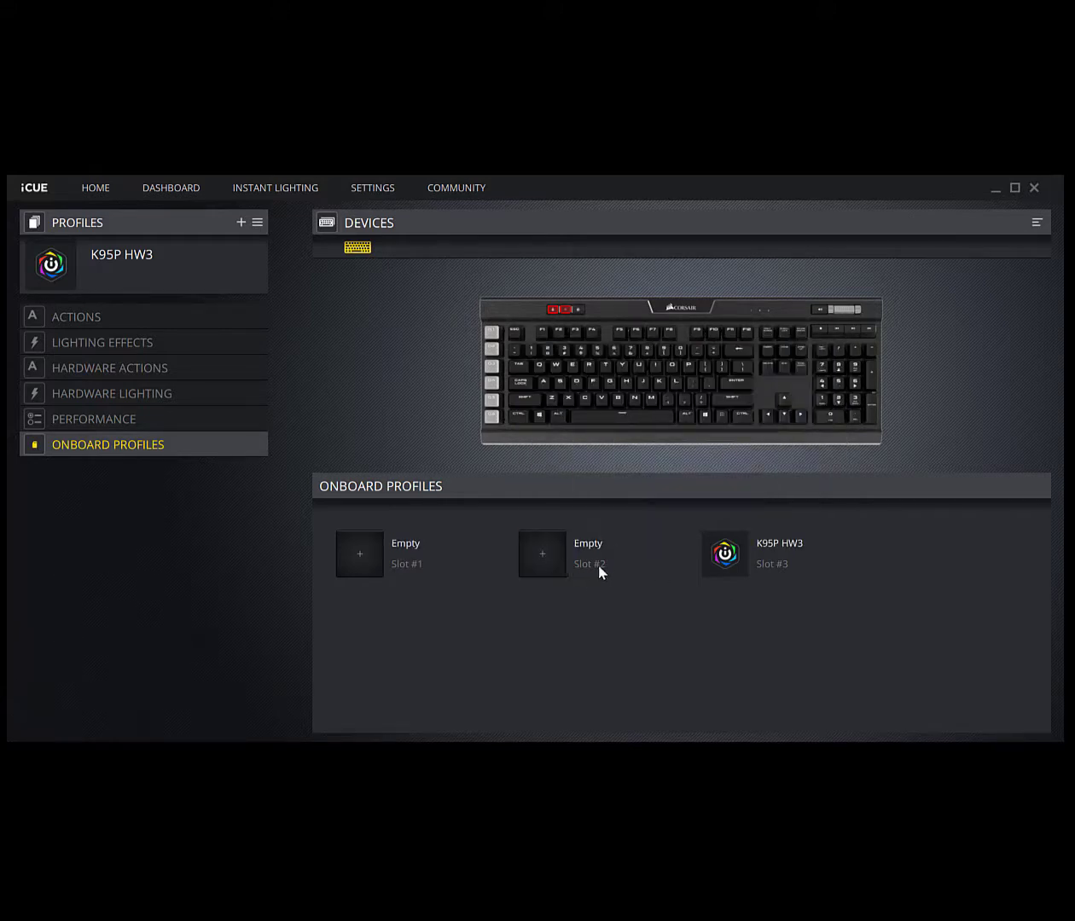
click(721, 562)
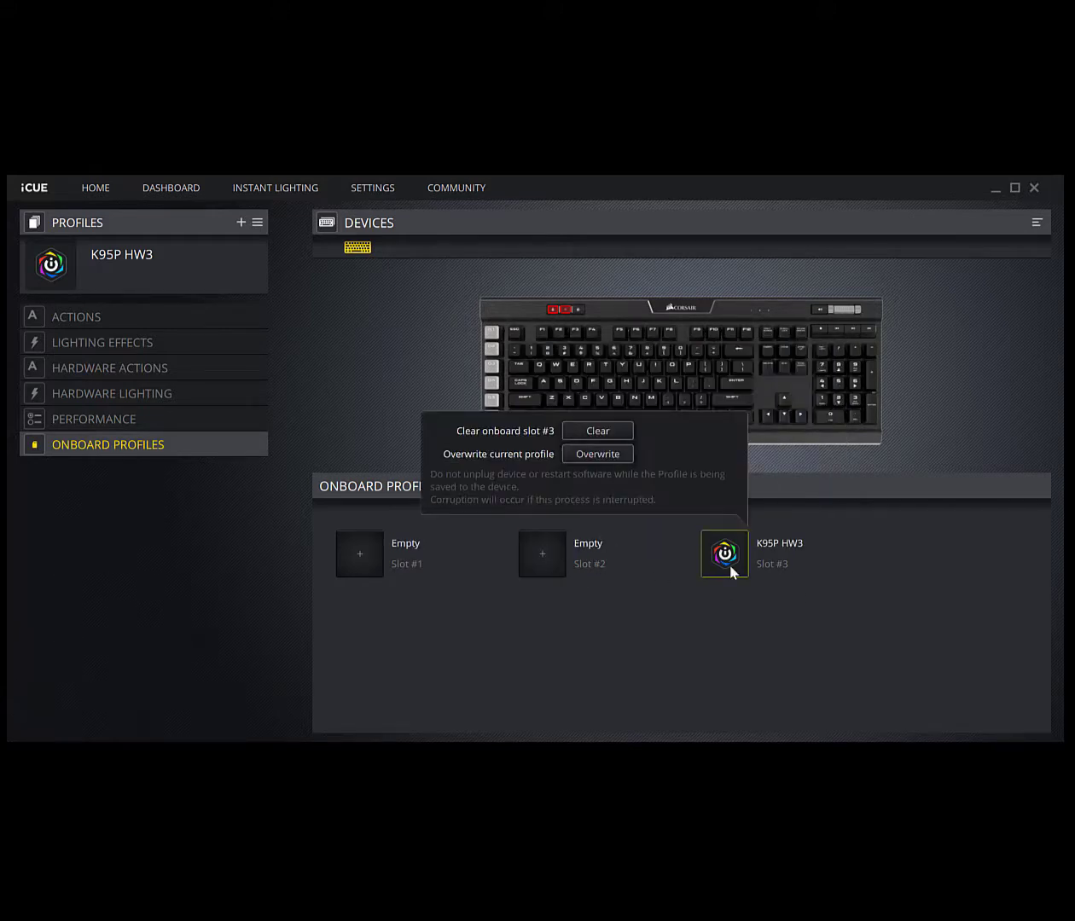
click(608, 440)
click(456, 450)
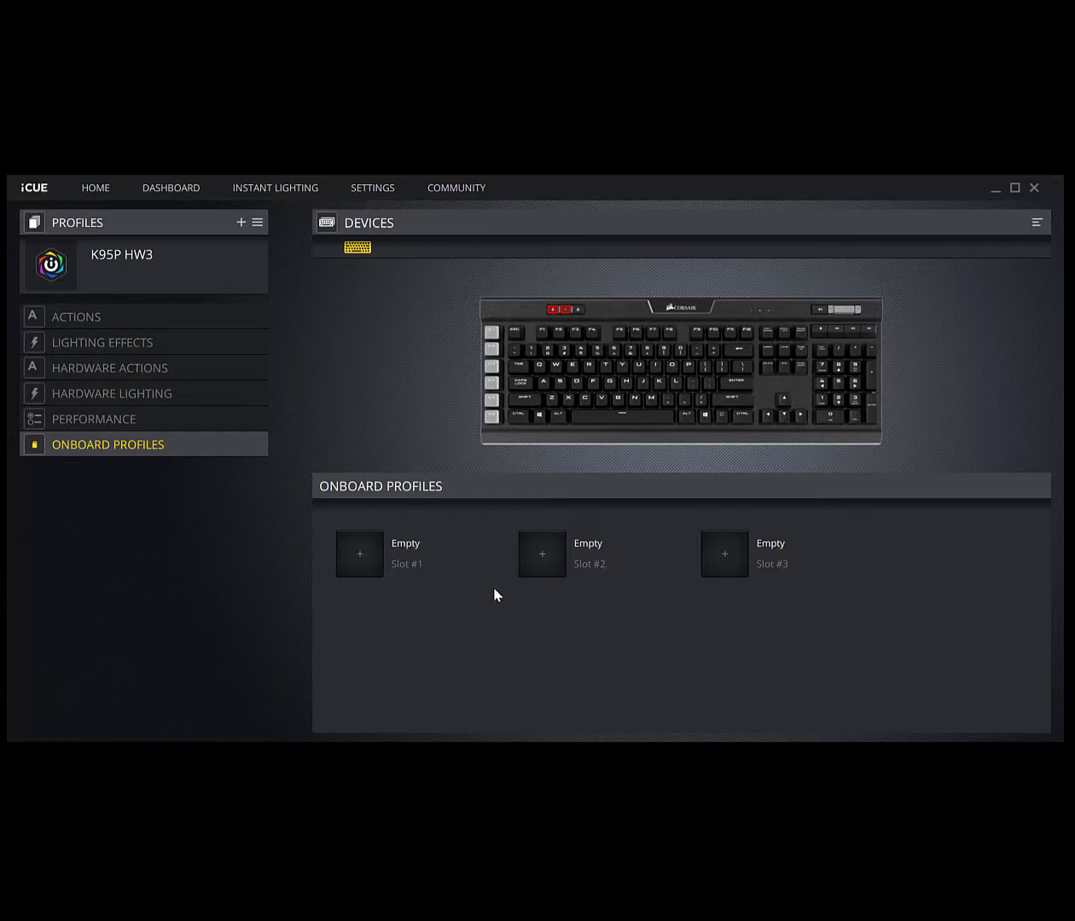
- Preview the K95P HW2, HW3 and FPS profiles' lighting, then settle on K95P HW1
click(89, 223)
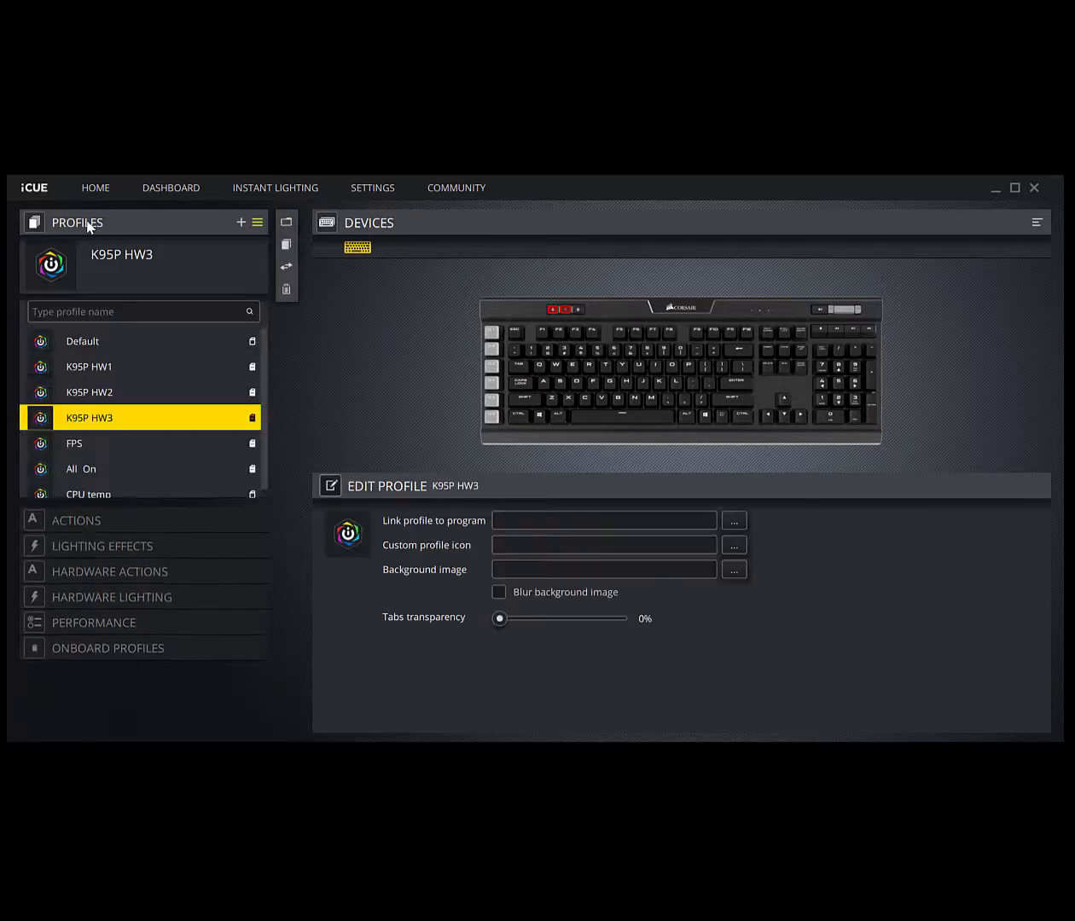
click(128, 368)
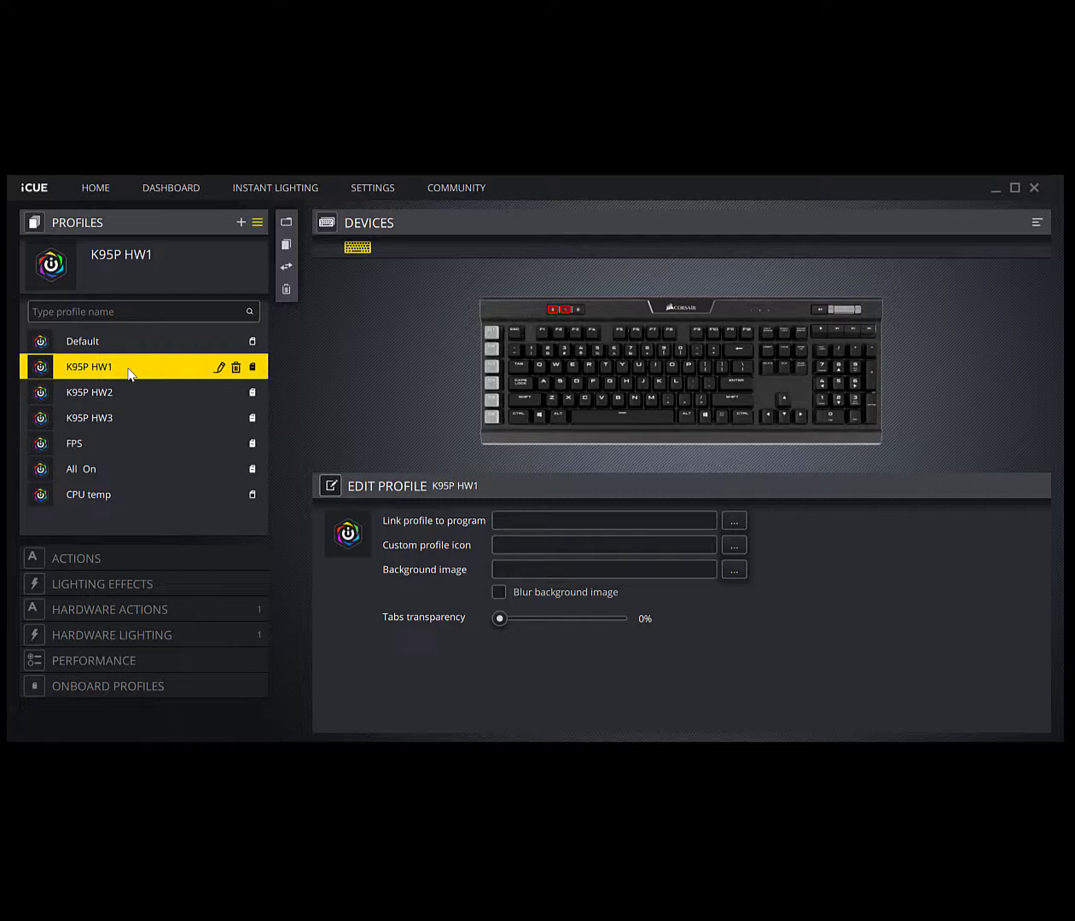
click(123, 392)
click(113, 423)
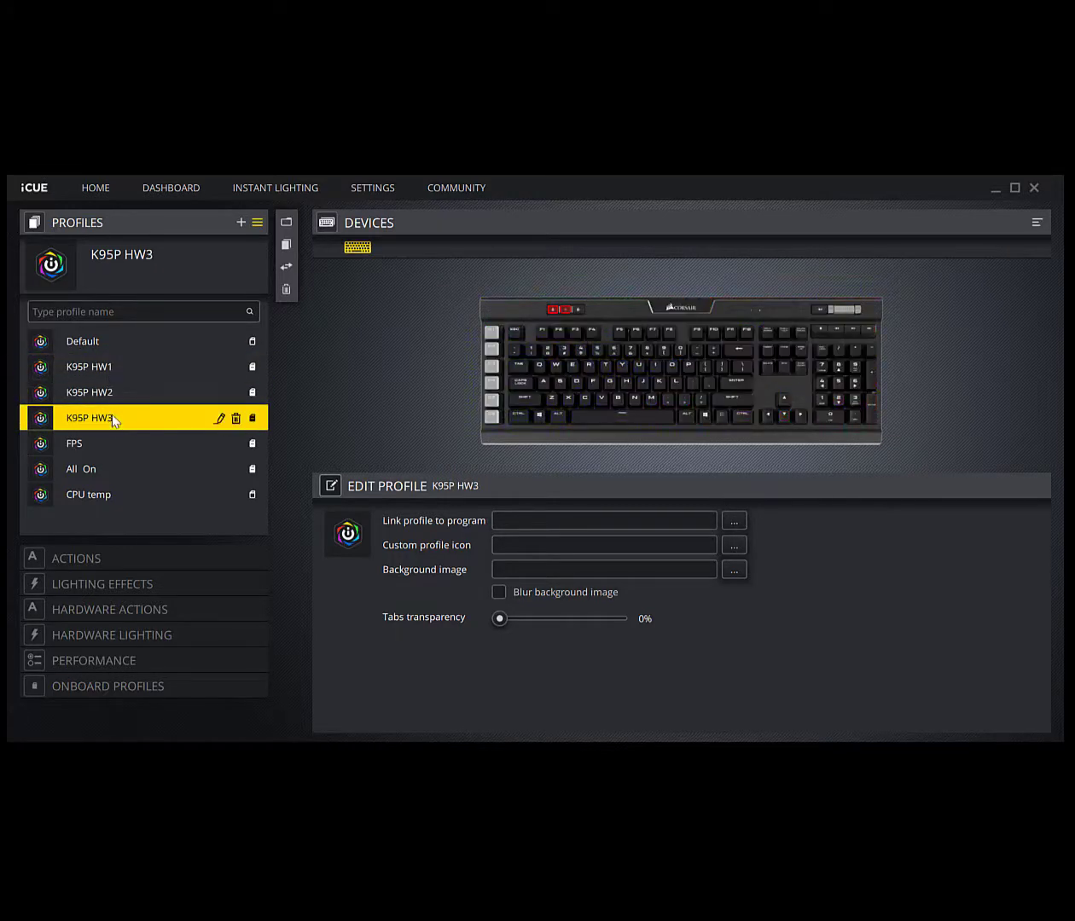
click(82, 449)
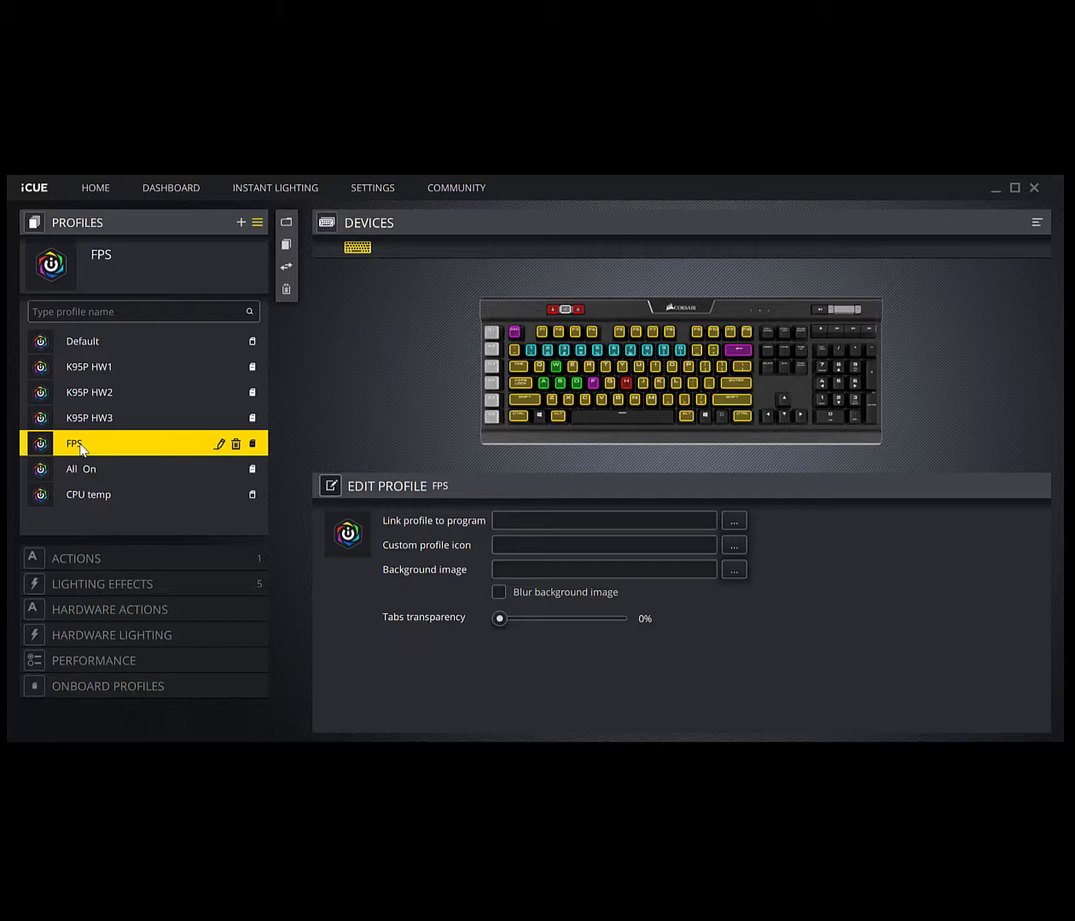
click(108, 369)
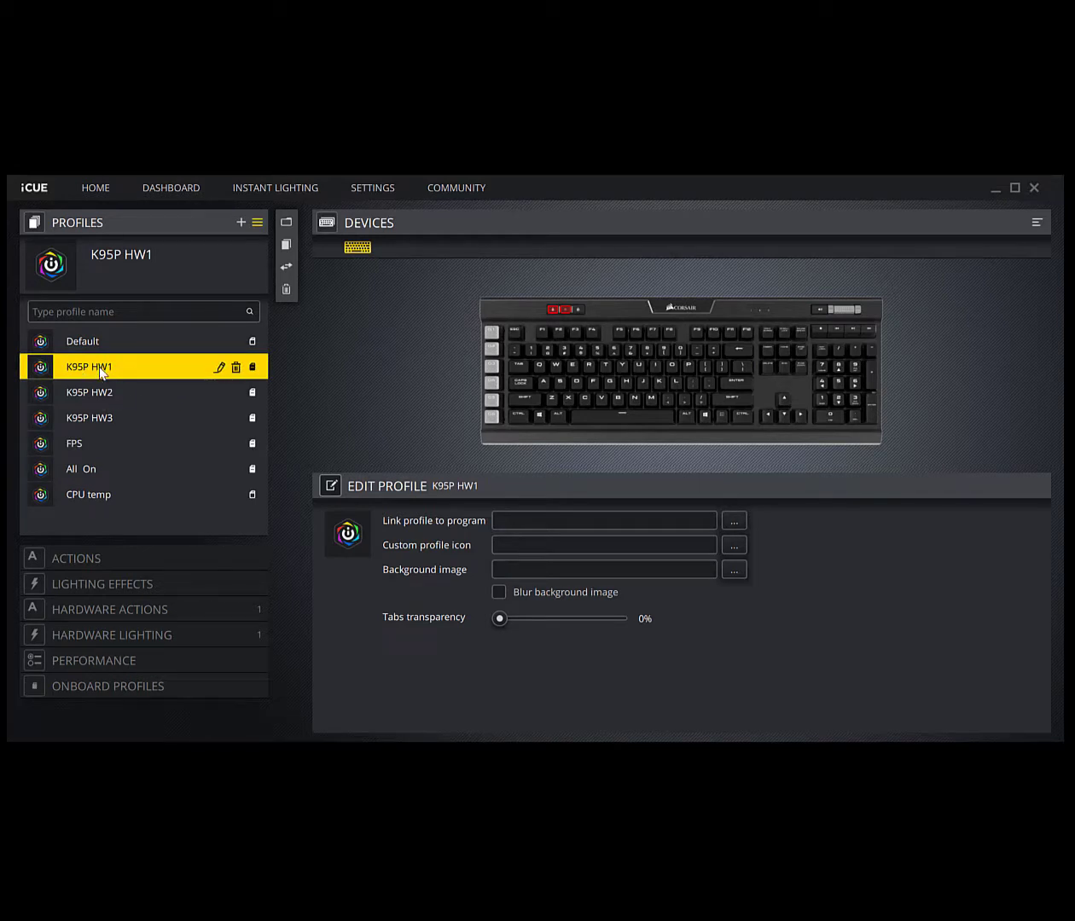
- Swap K95P HW1's old Static Color 1 for a new static colour effect in cyan (00ffff)
click(126, 640)
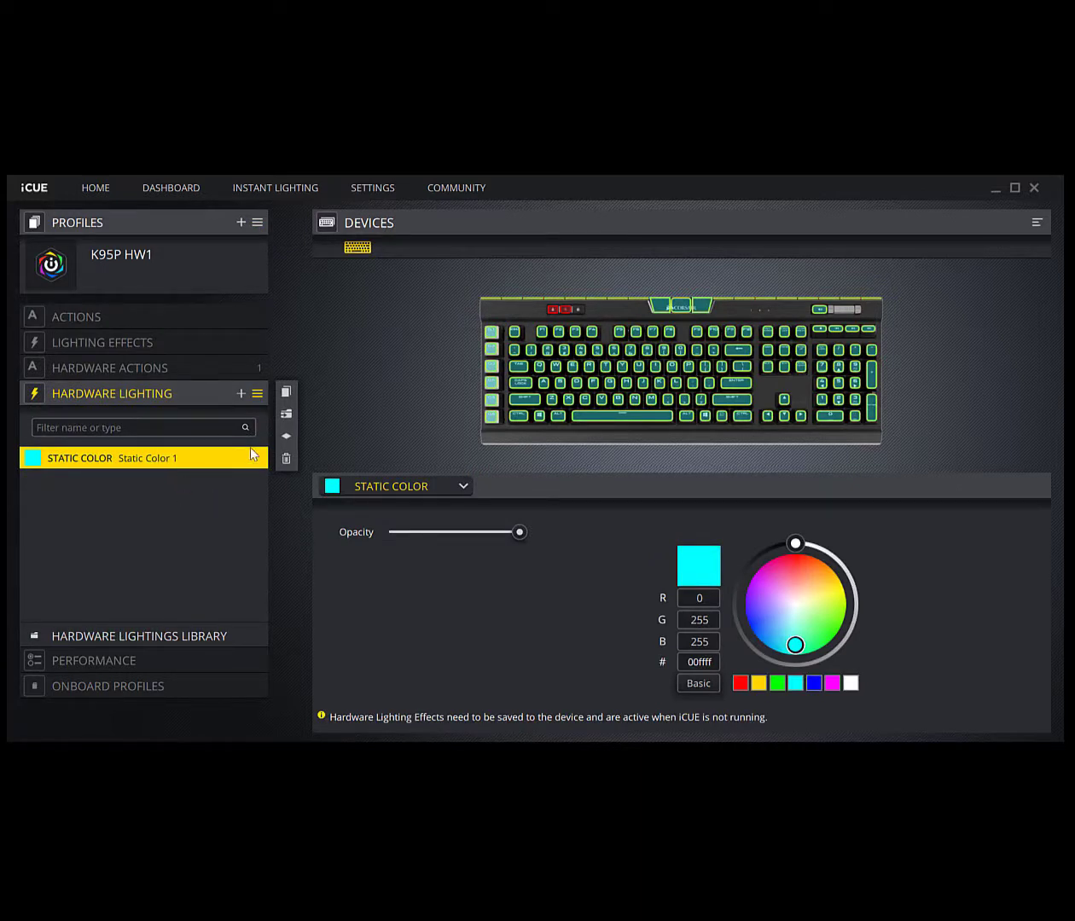
click(286, 460)
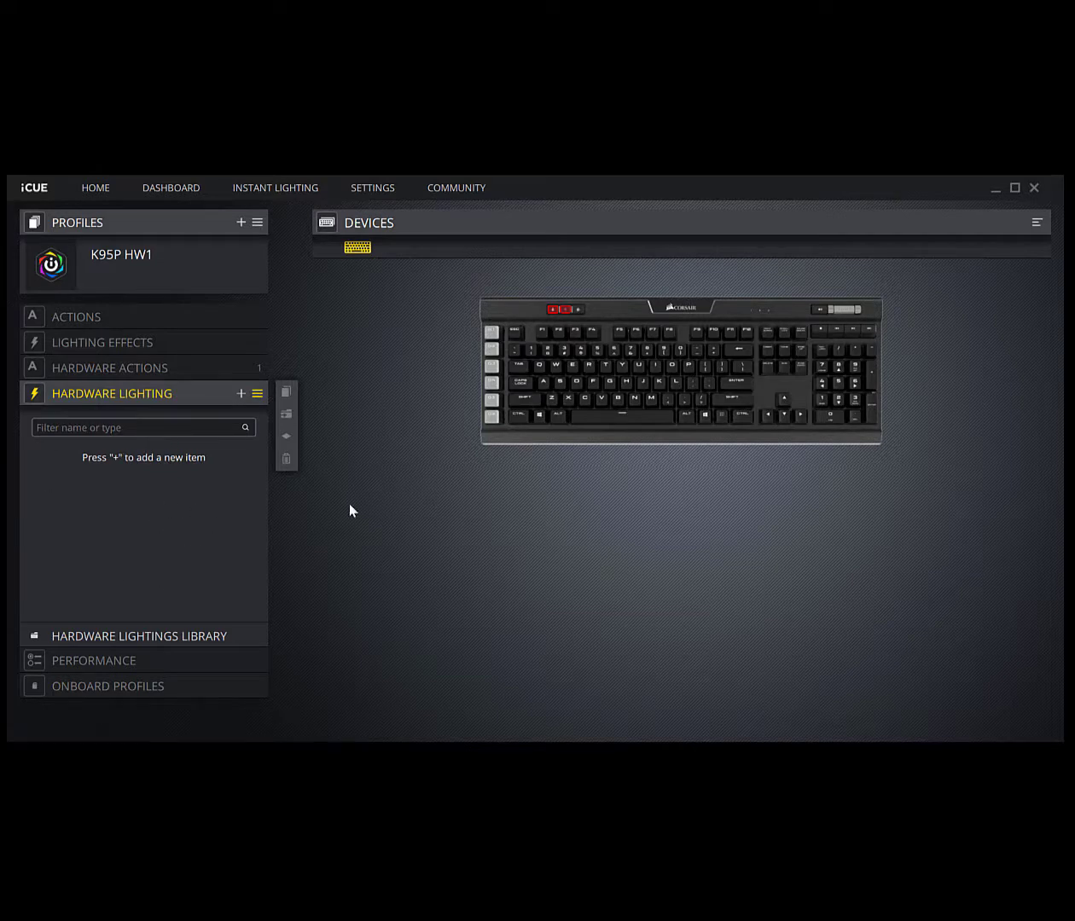
click(241, 394)
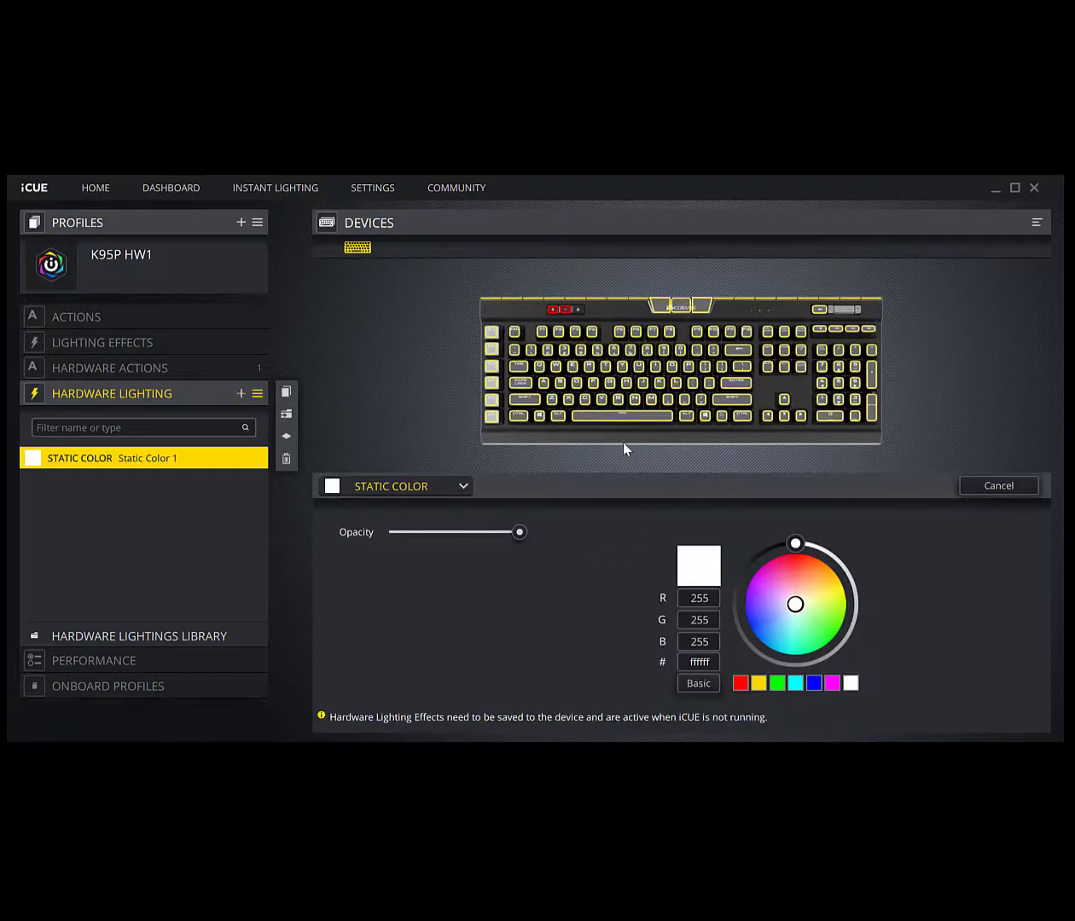
click(462, 488)
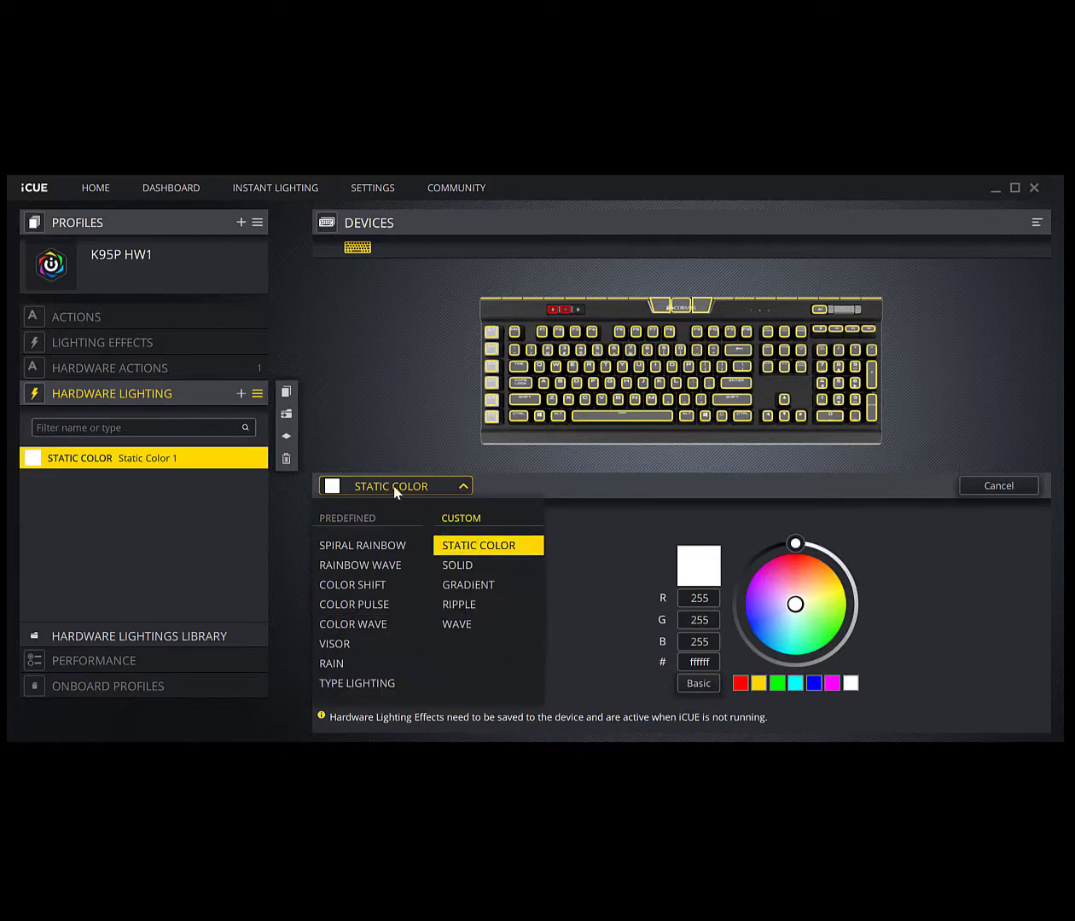
click(466, 491)
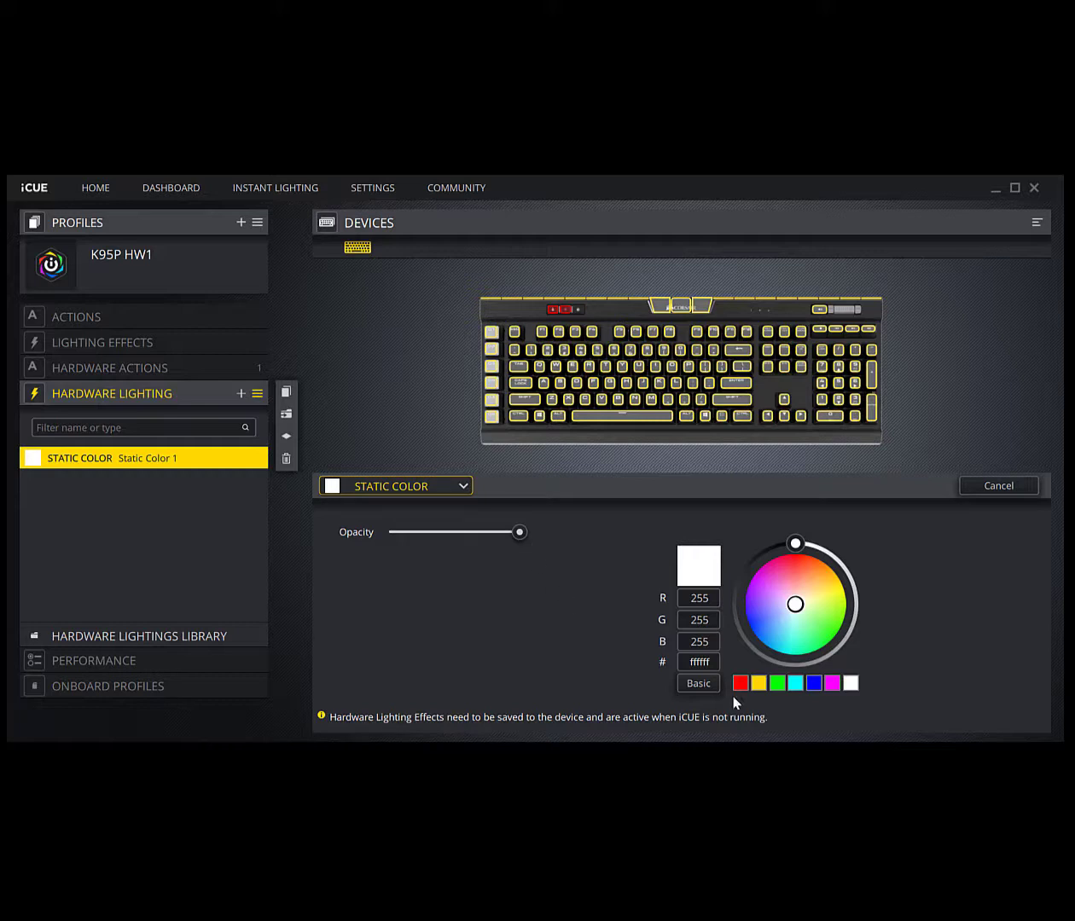
click(796, 685)
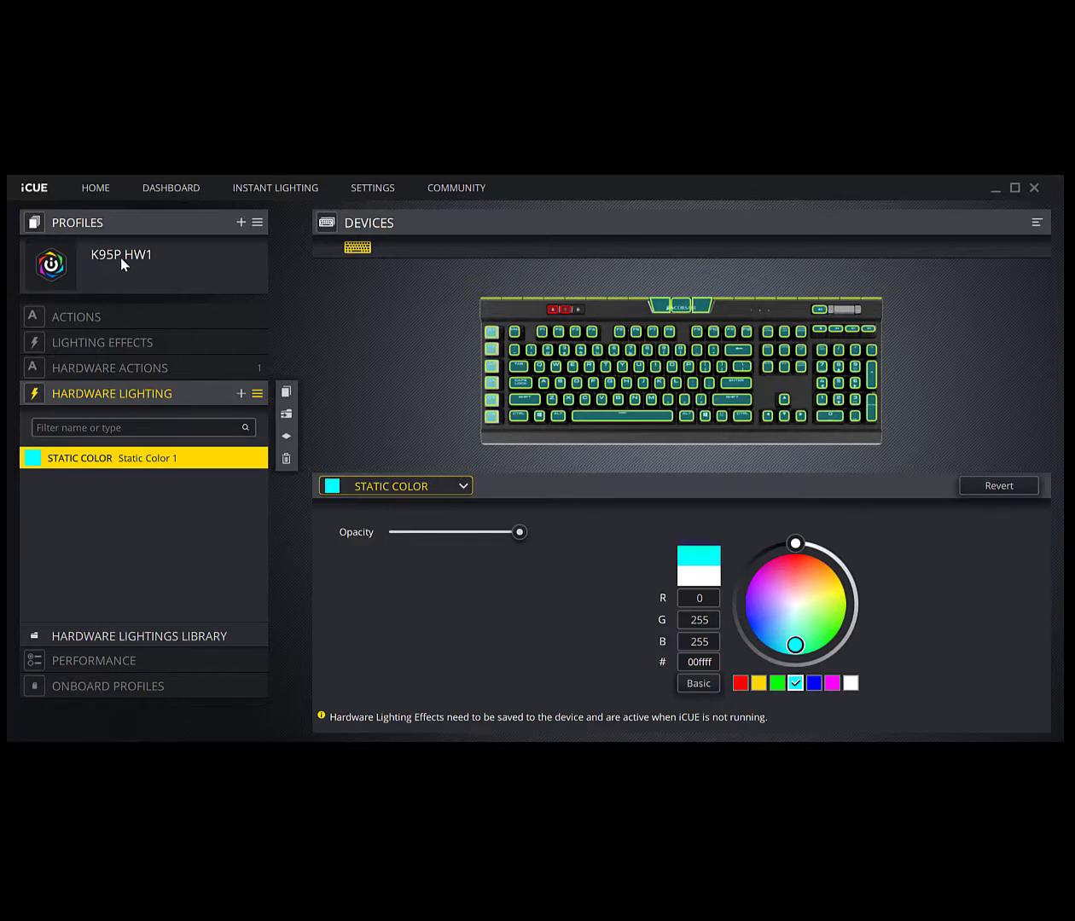
- Switch to K95P HW2, delete both Static Color effects, and add one in yellow (ffd700)
click(70, 222)
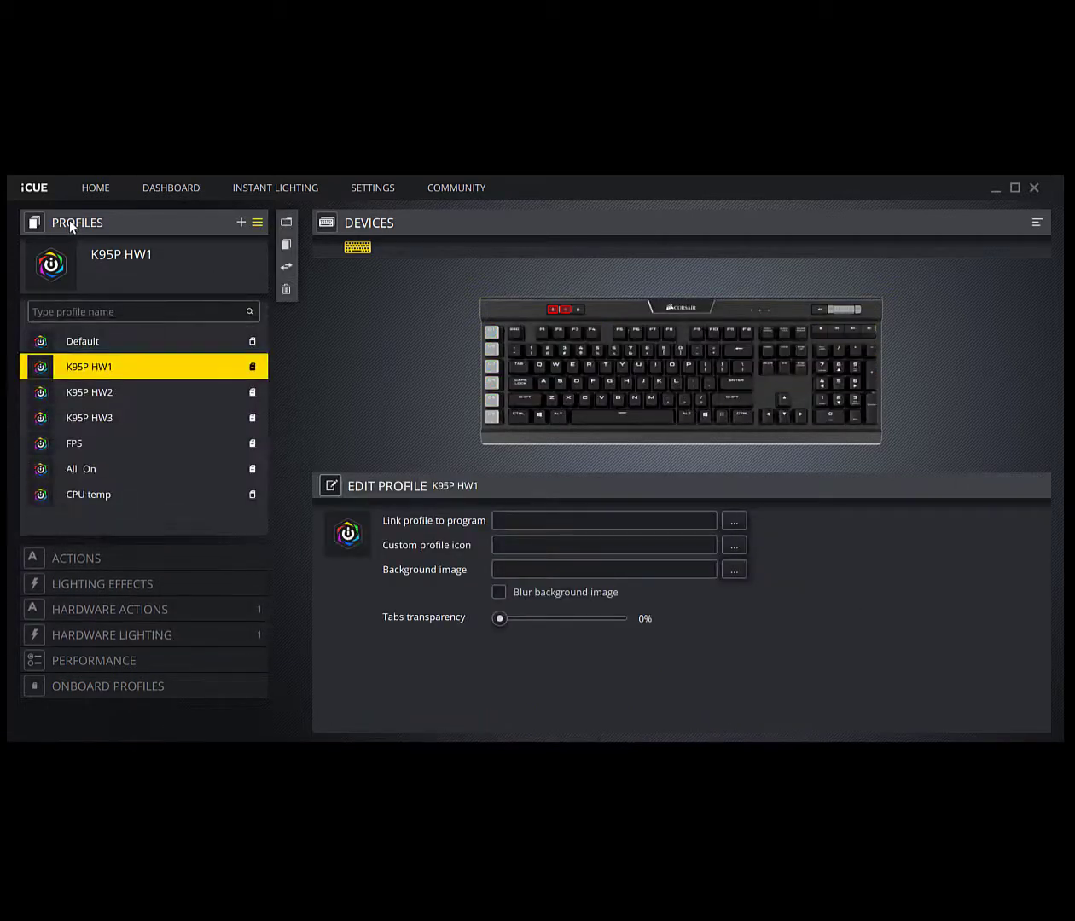
click(103, 391)
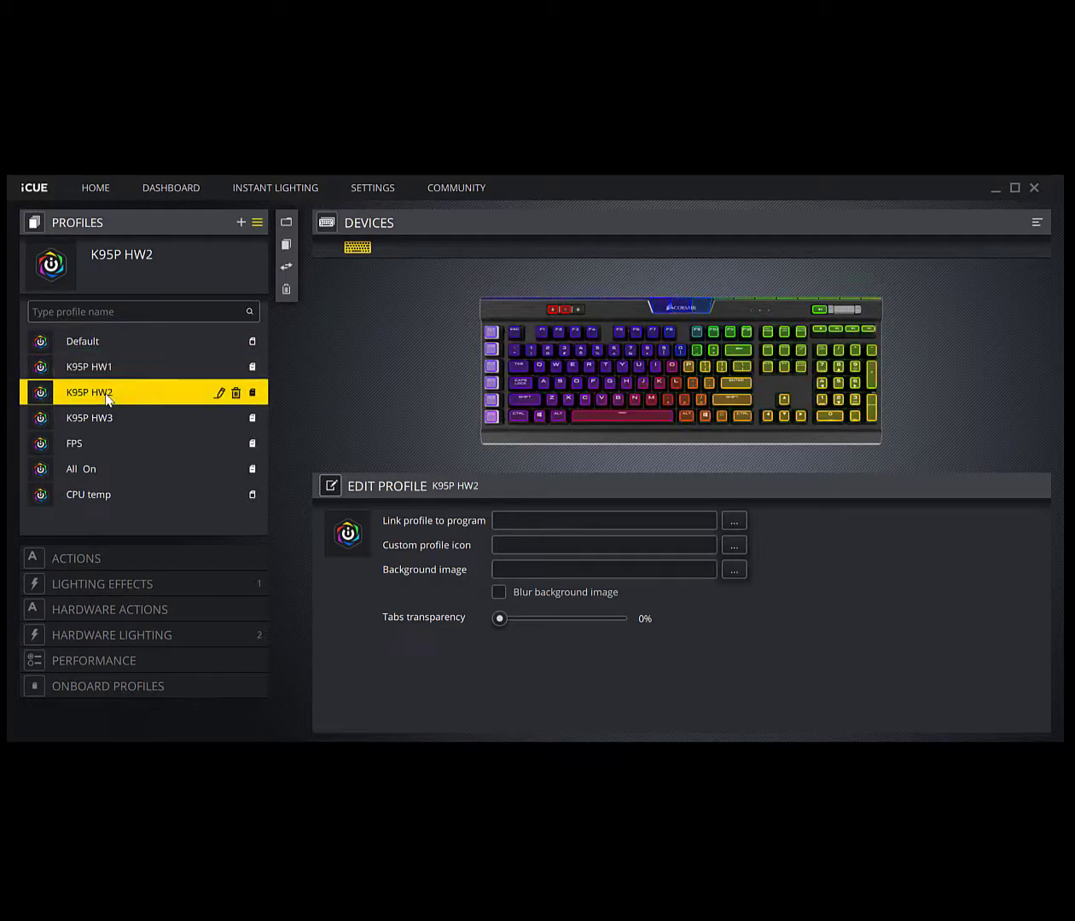
click(123, 635)
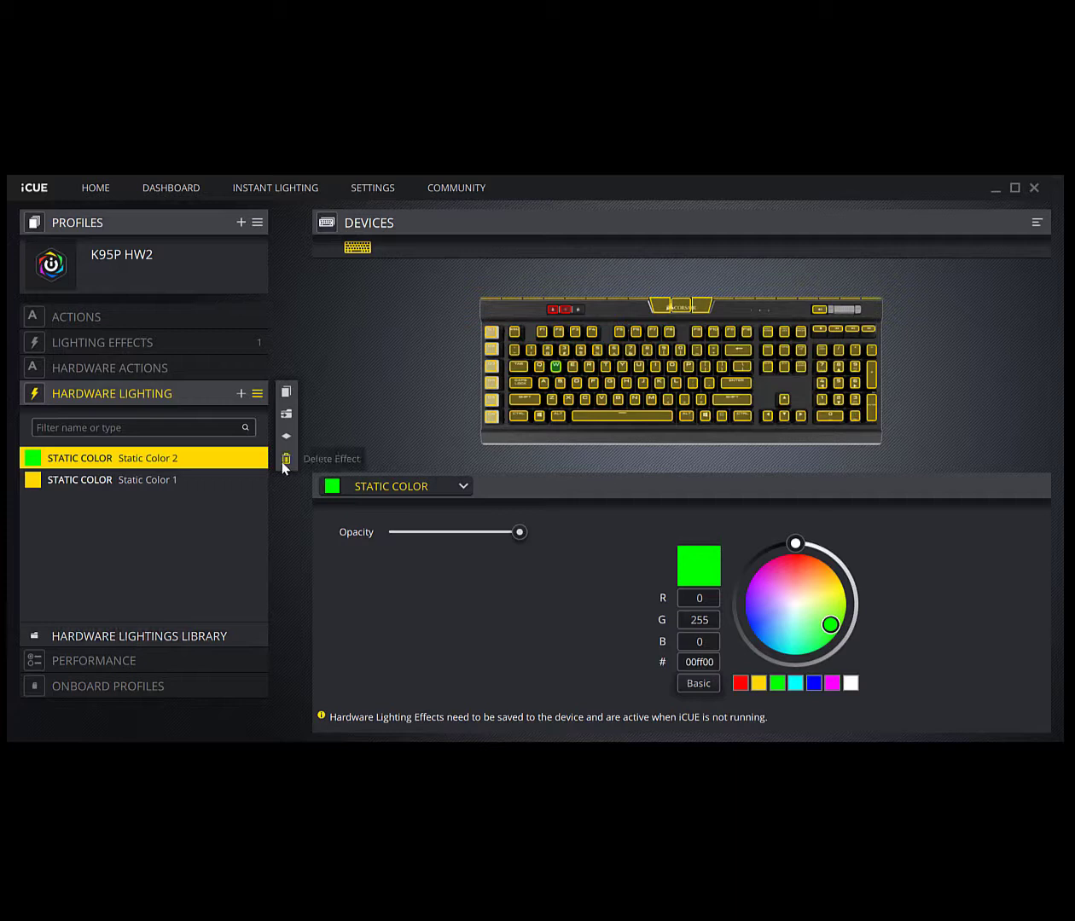
click(286, 458)
click(286, 459)
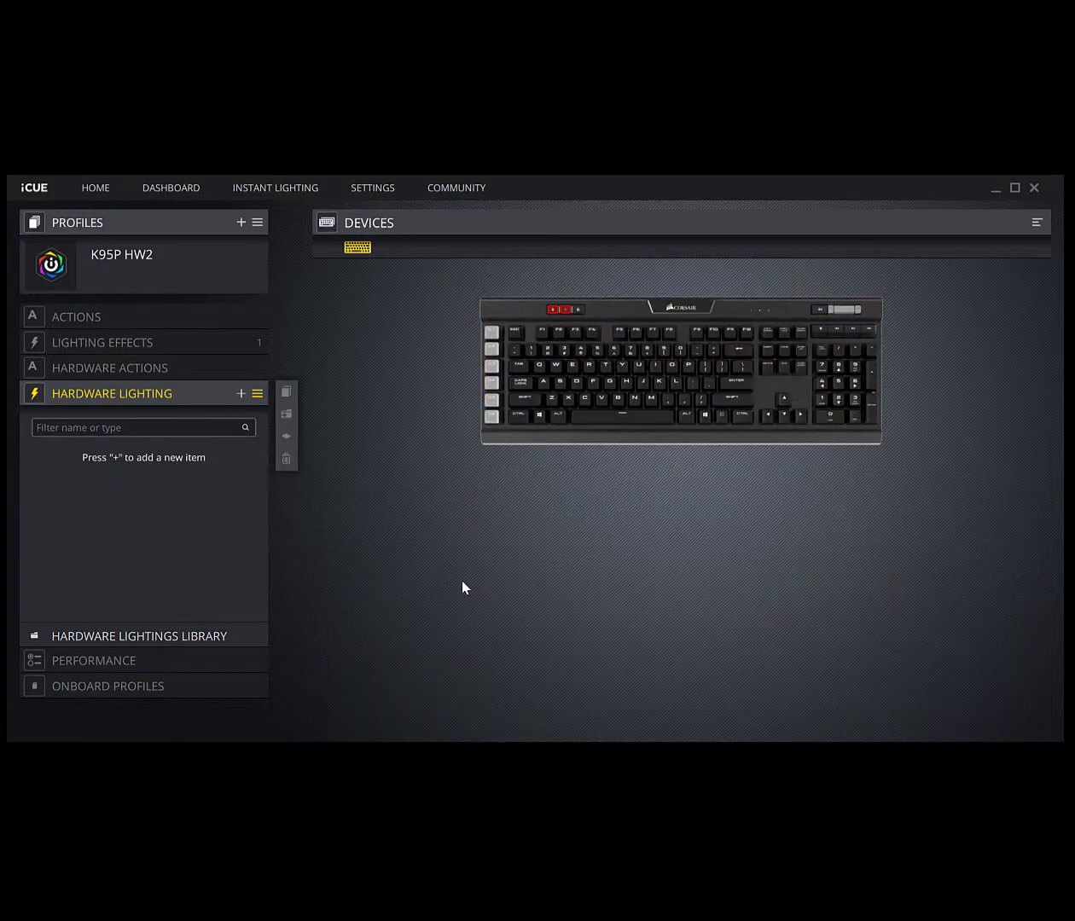
click(241, 394)
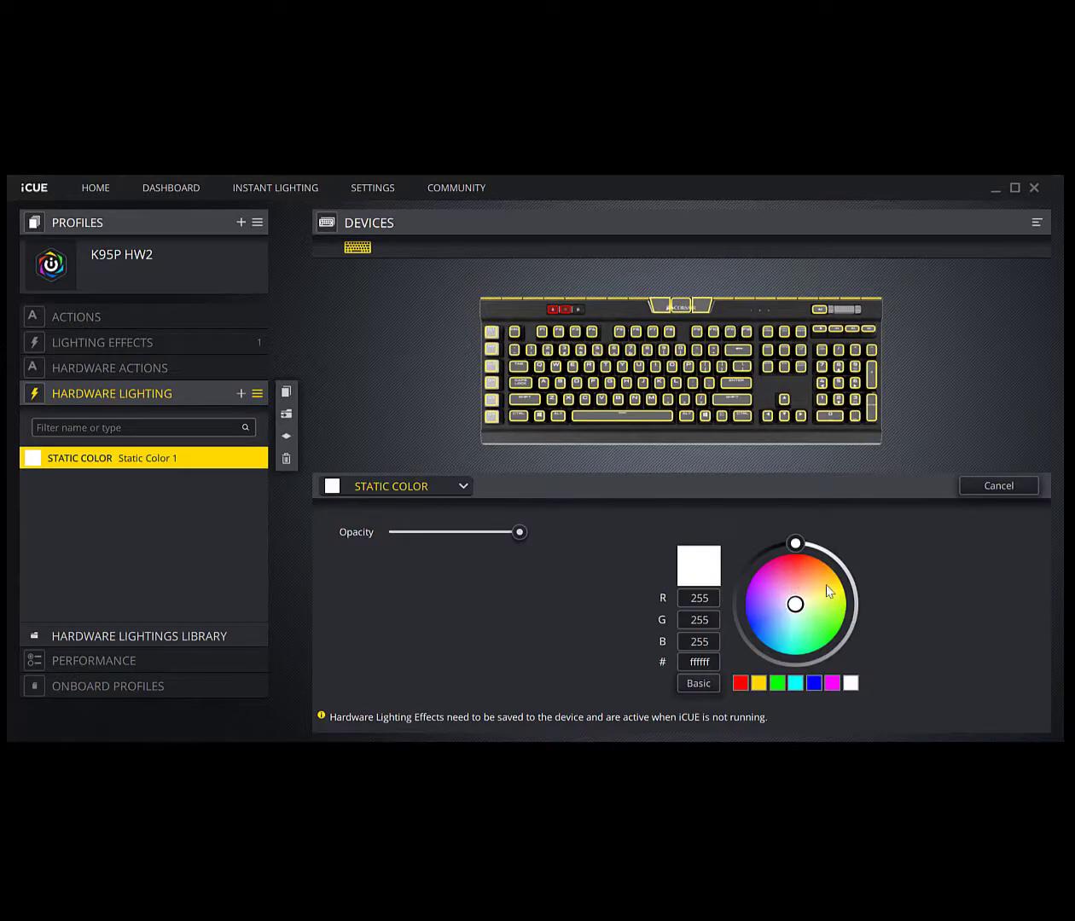
click(758, 683)
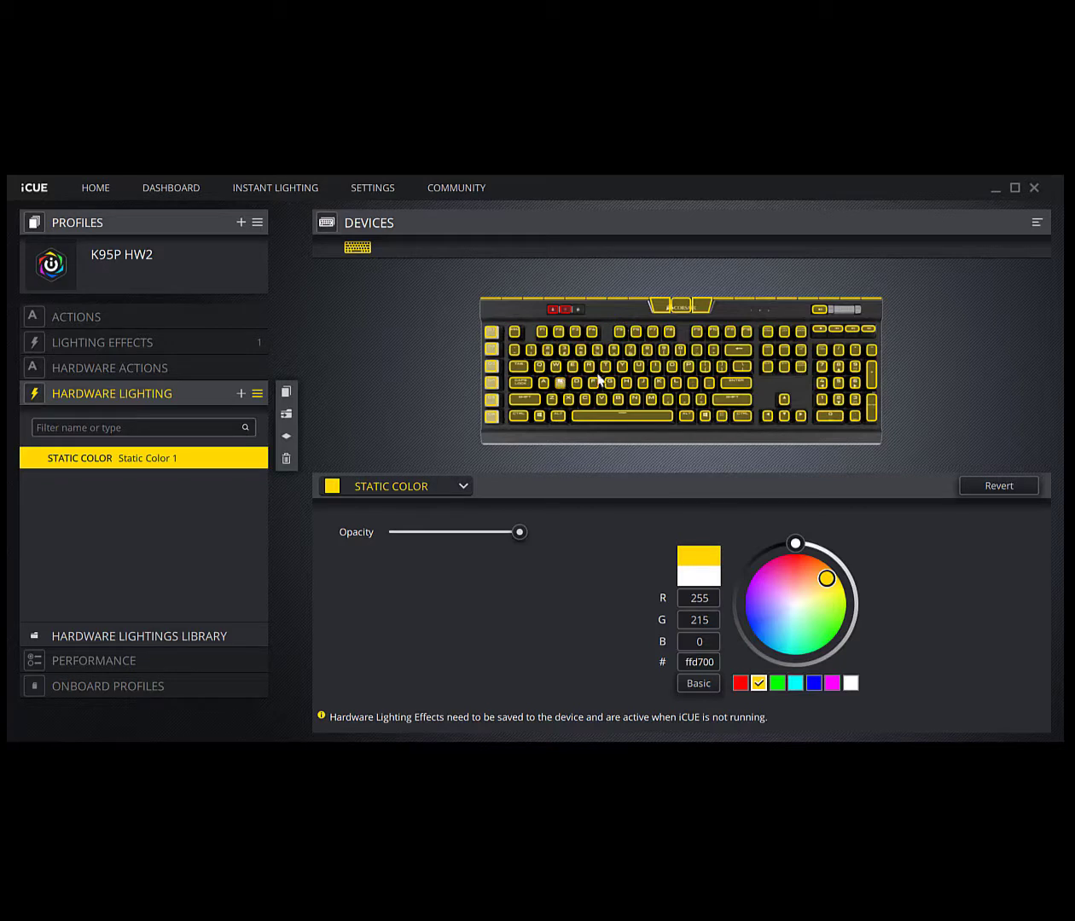
- Add a green (00ff00) Static Color 2 layer assigned to the W, A, S and D keys
click(242, 393)
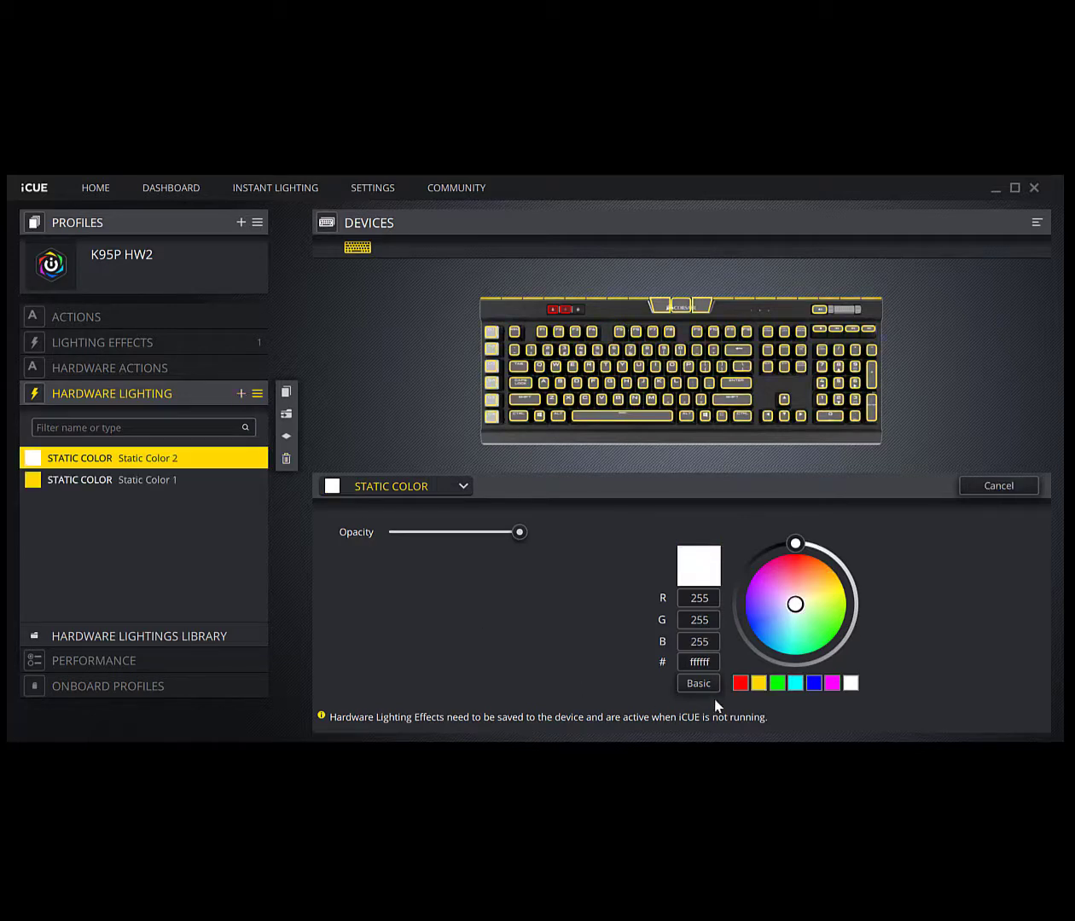
click(777, 683)
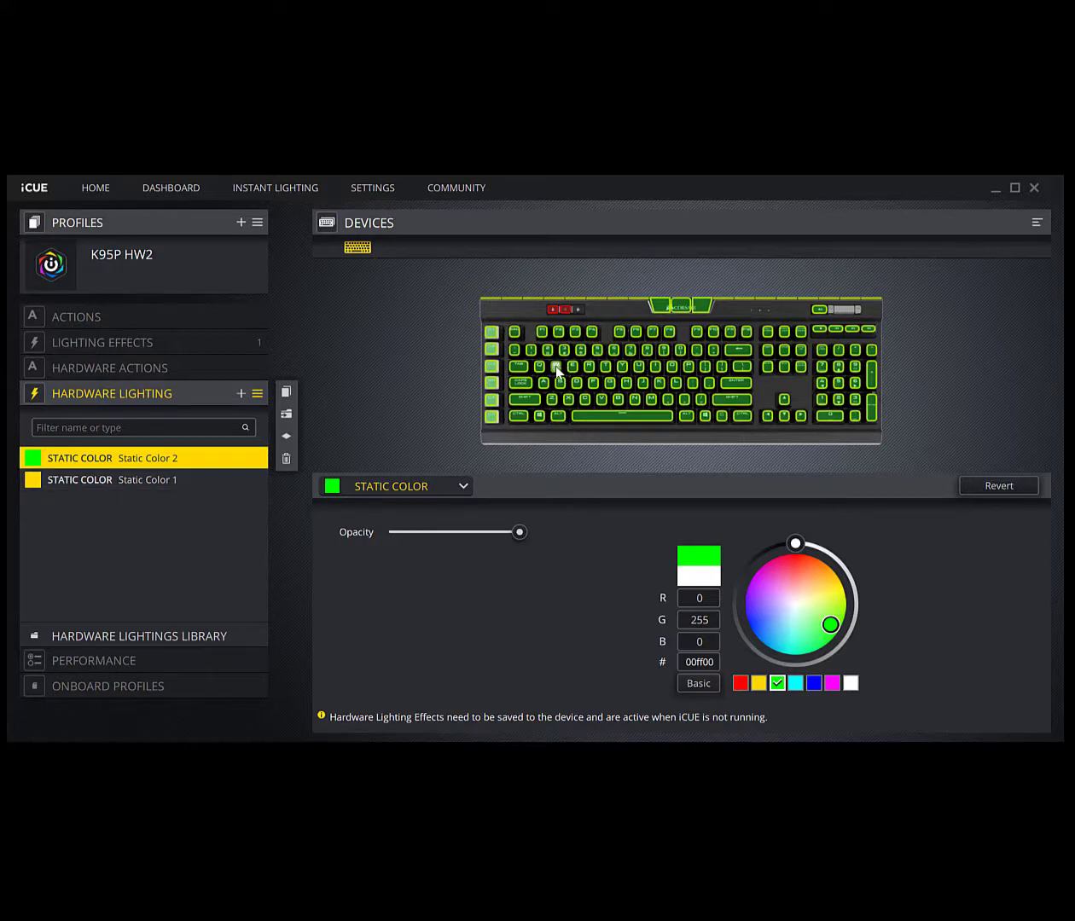
click(558, 367)
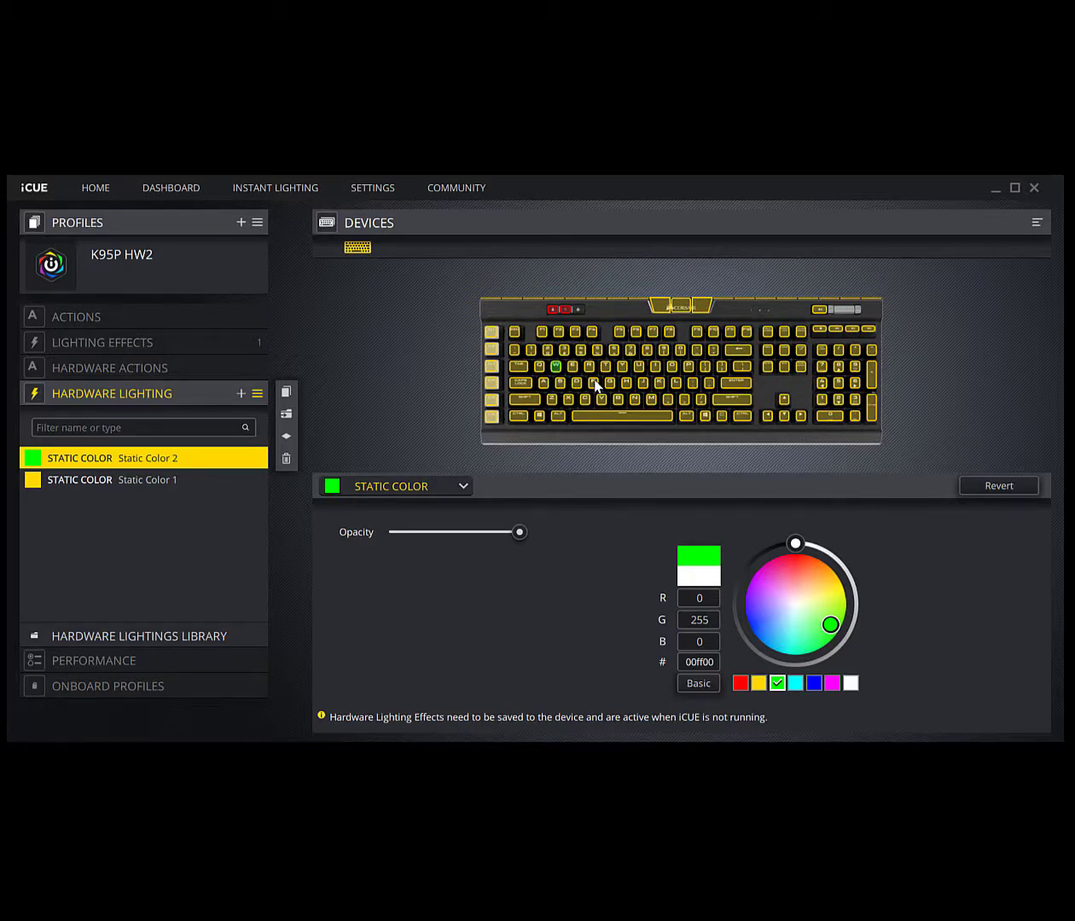
click(544, 383)
click(572, 386)
ctrl+click(556, 365)
ctrl+click(560, 382)
- Add a magenta (ff00ff) Static Color 3 layer on the R and Escape keys
click(241, 394)
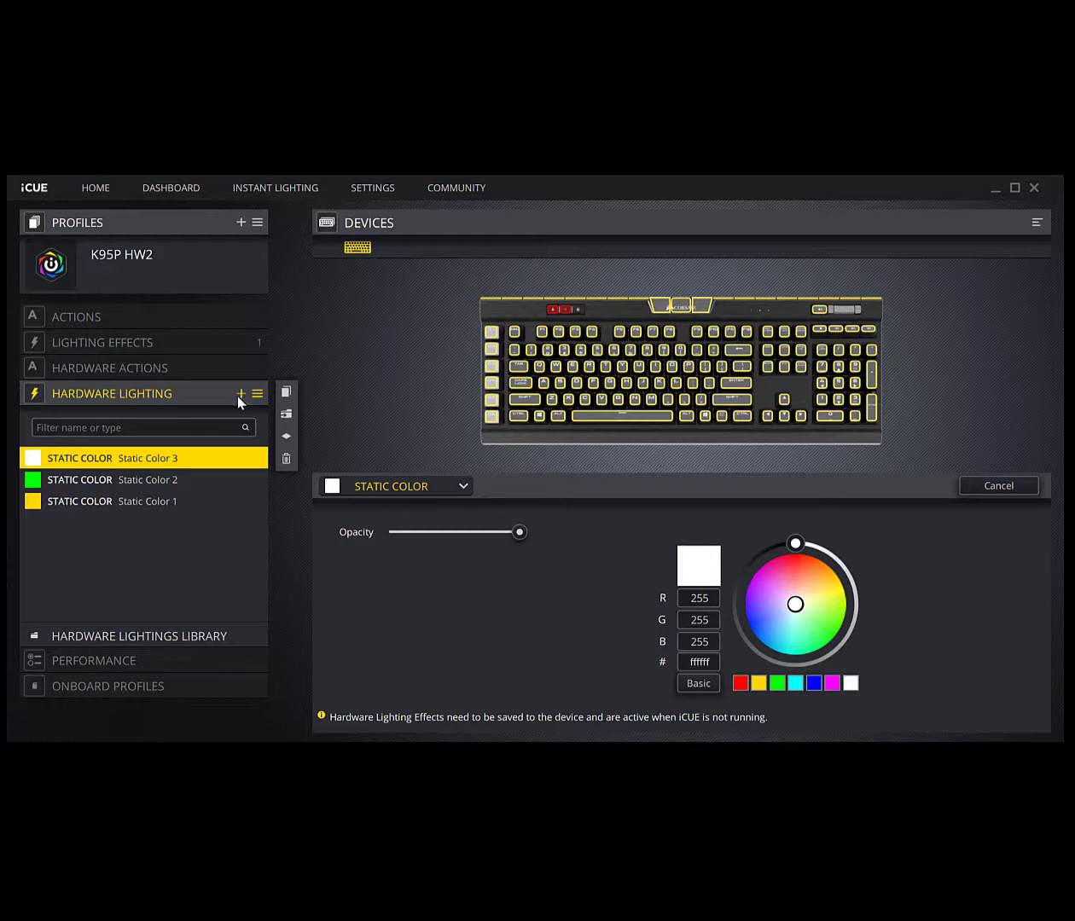
click(833, 685)
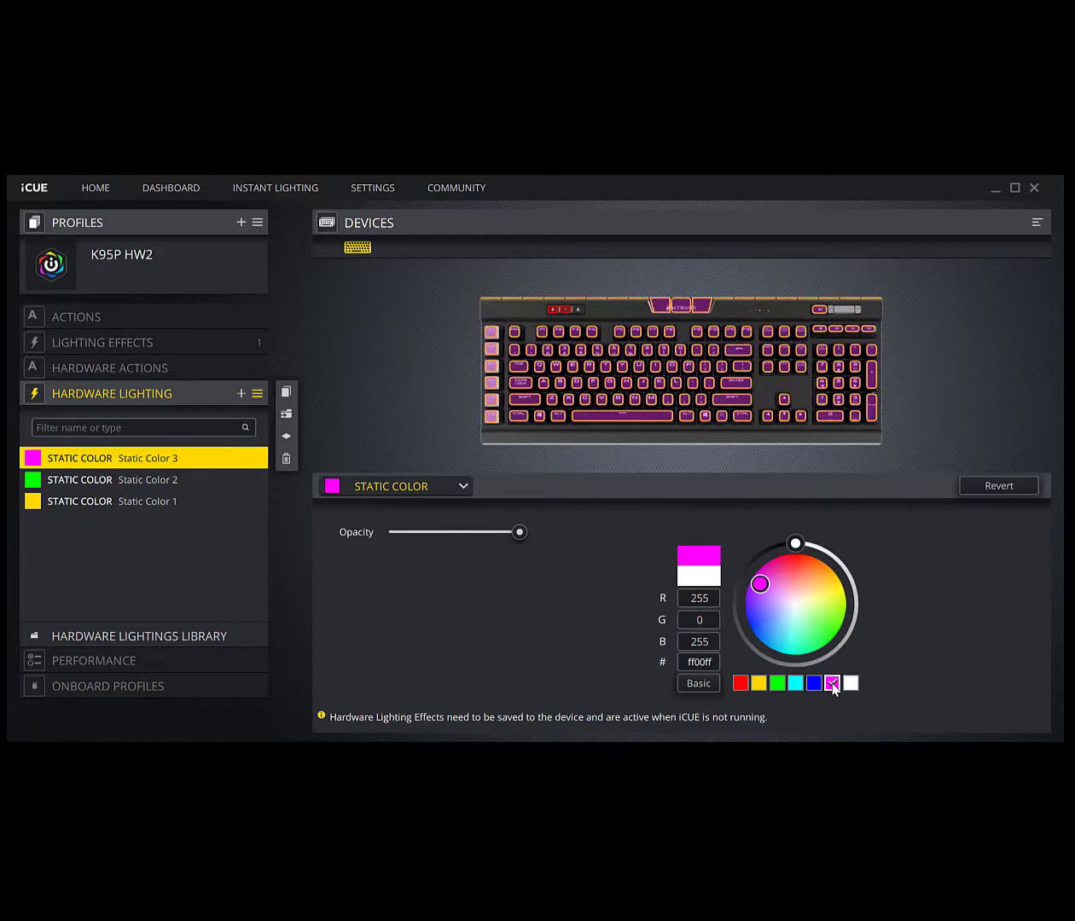
click(595, 385)
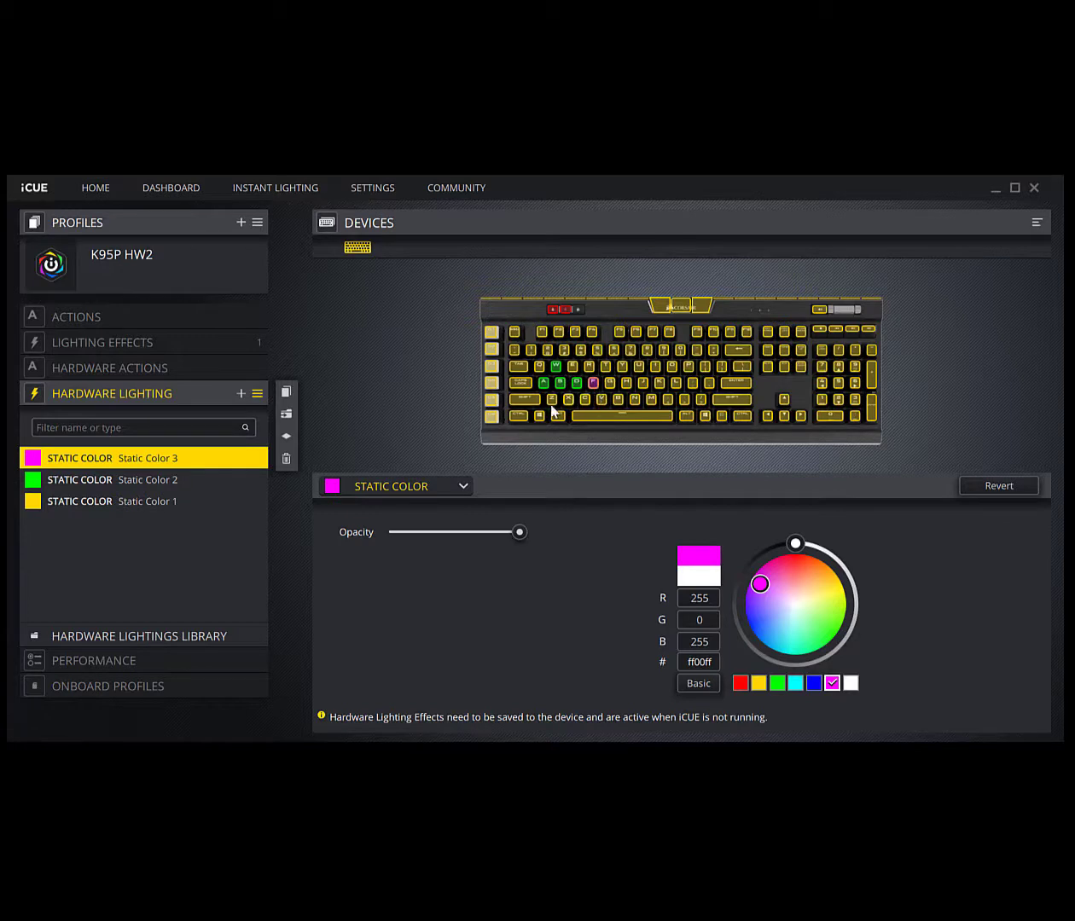
click(512, 333)
- Add a red Static Color 4 layer on the H key
click(242, 394)
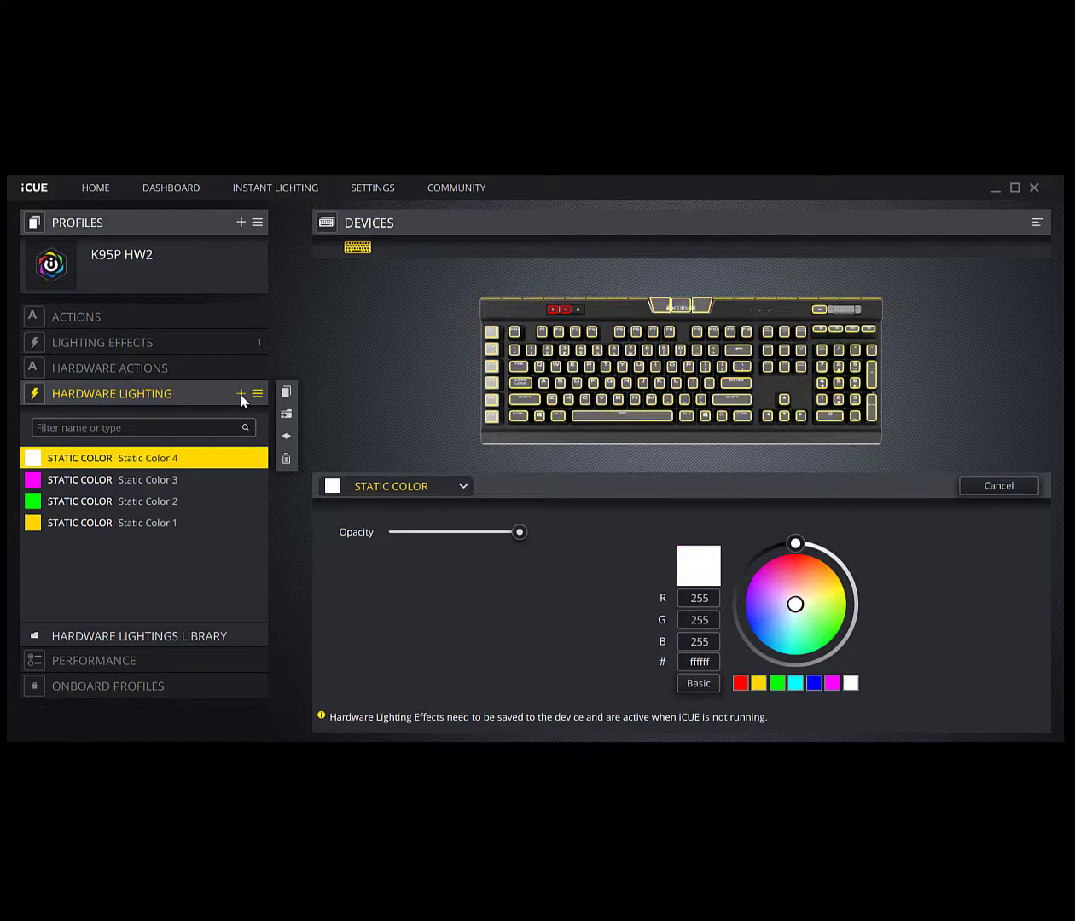
click(740, 684)
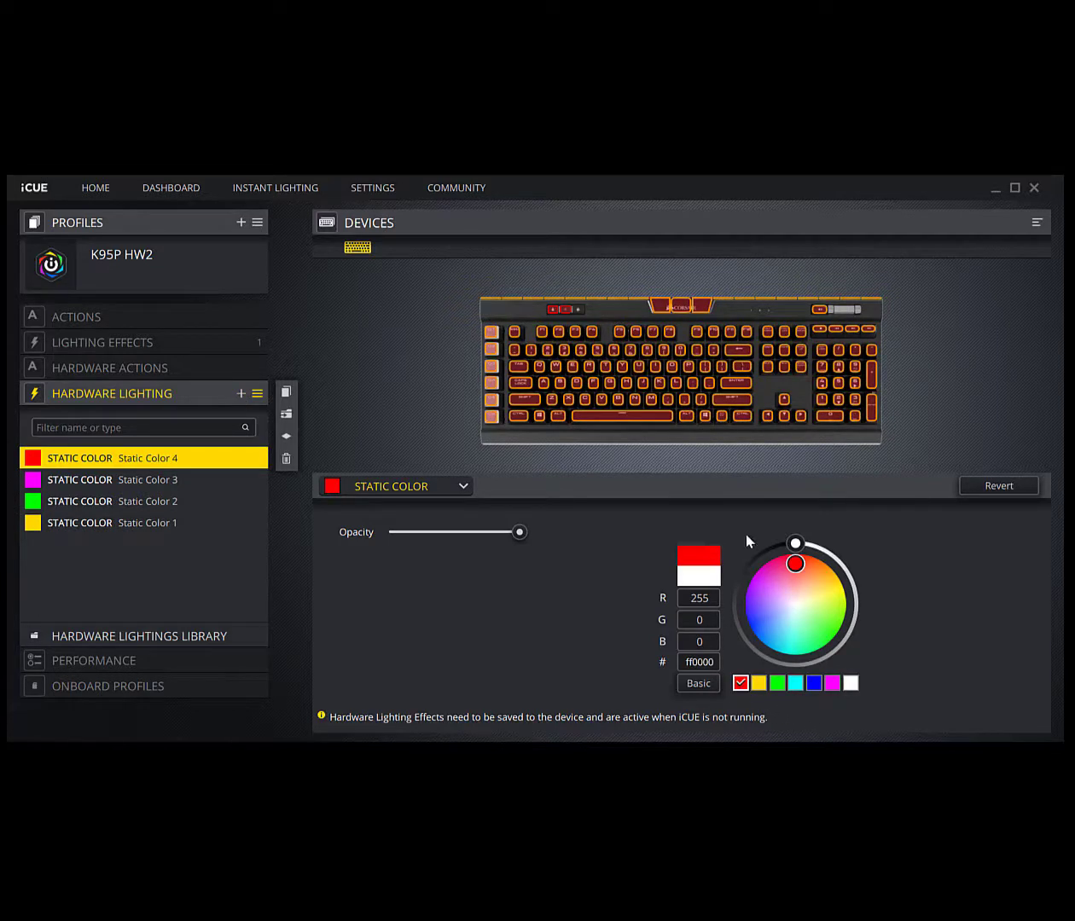
click(627, 384)
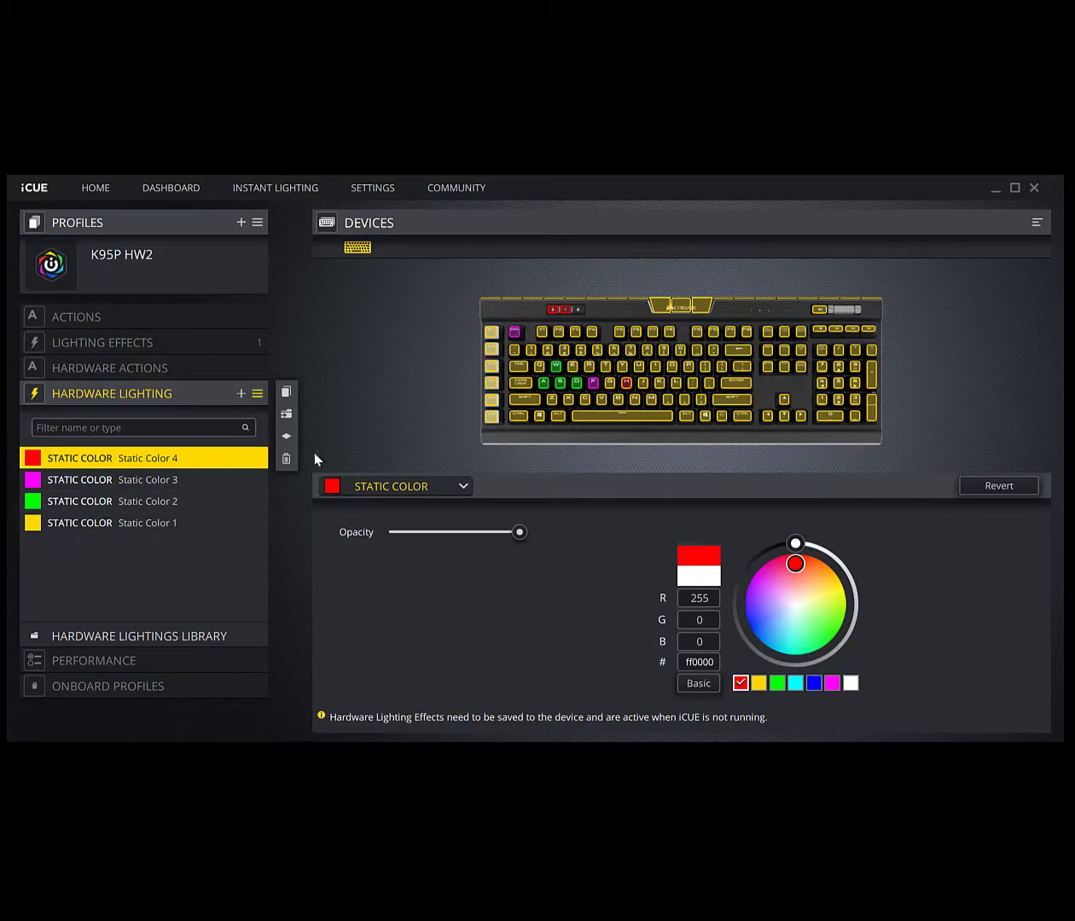
- Add a blue (0000ff) Static Color 5 layer across function keys F1 through F12
click(242, 393)
click(817, 686)
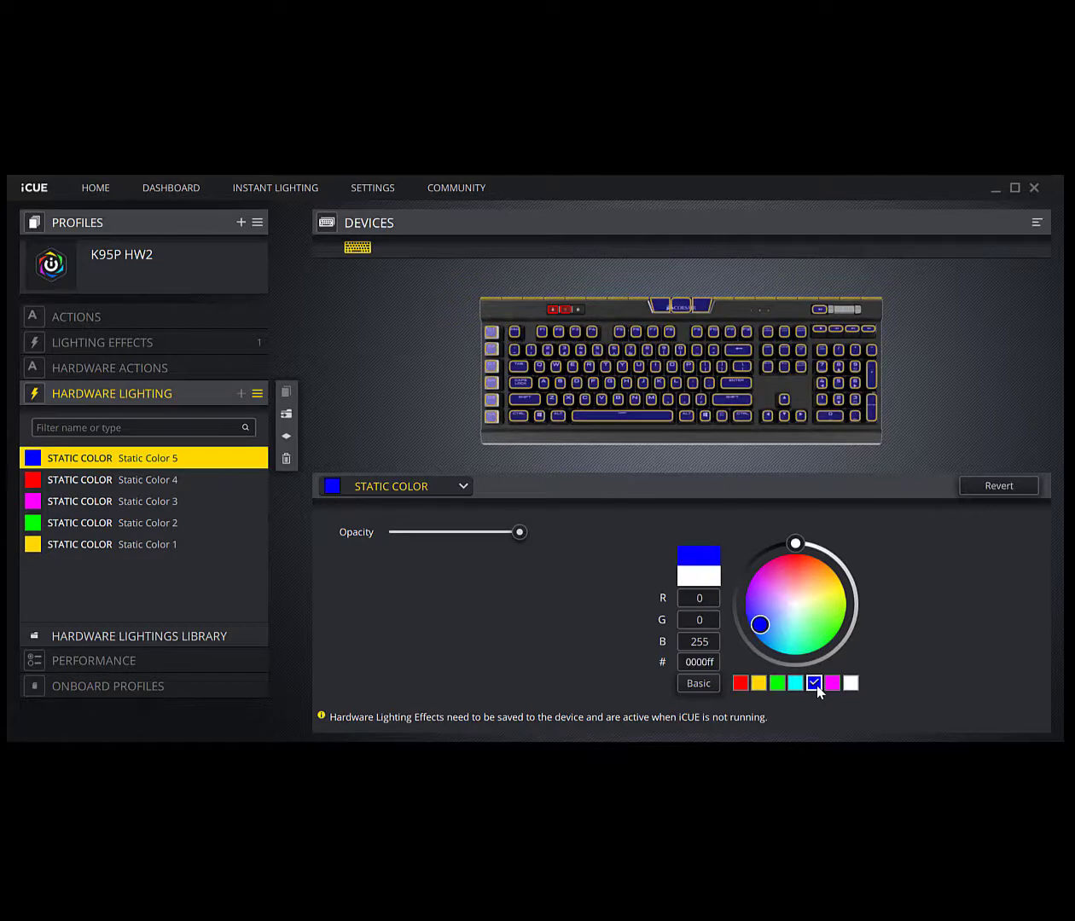
click(541, 332)
click(559, 334)
click(592, 334)
drag(612, 326, 737, 357)
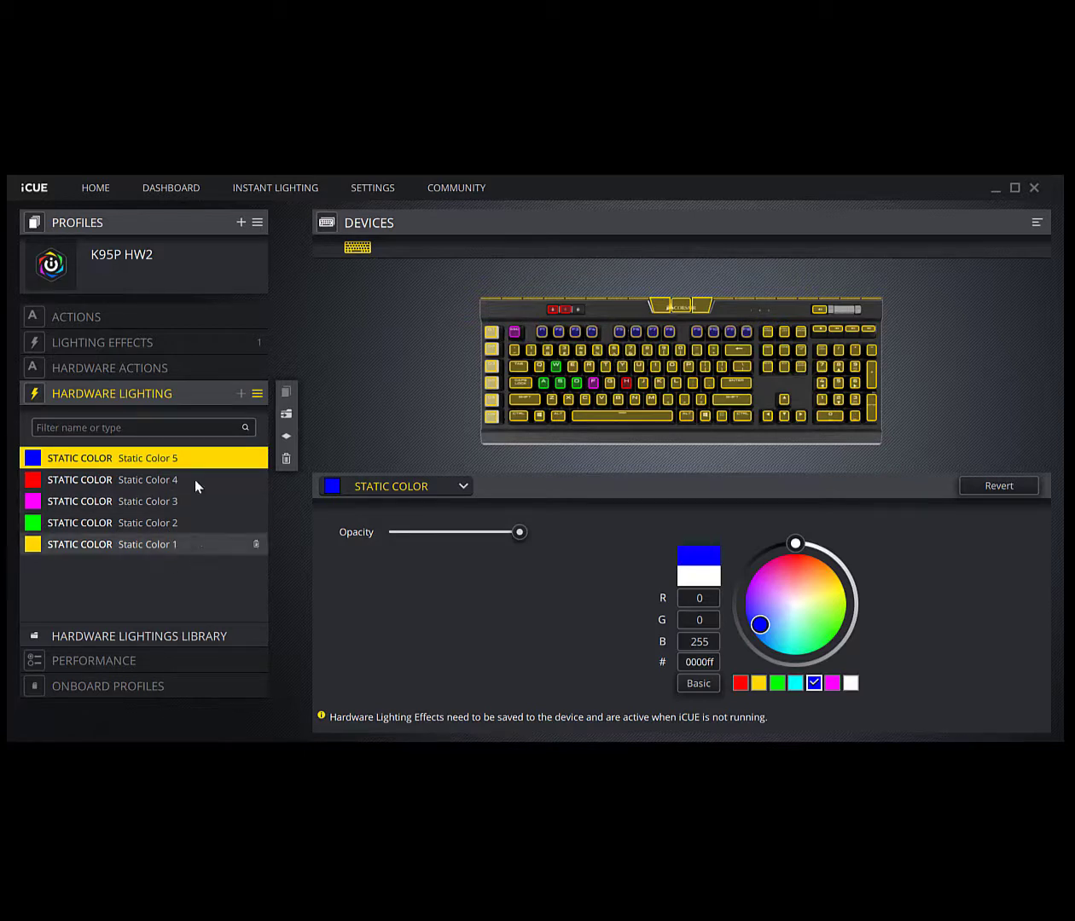
click(241, 395)
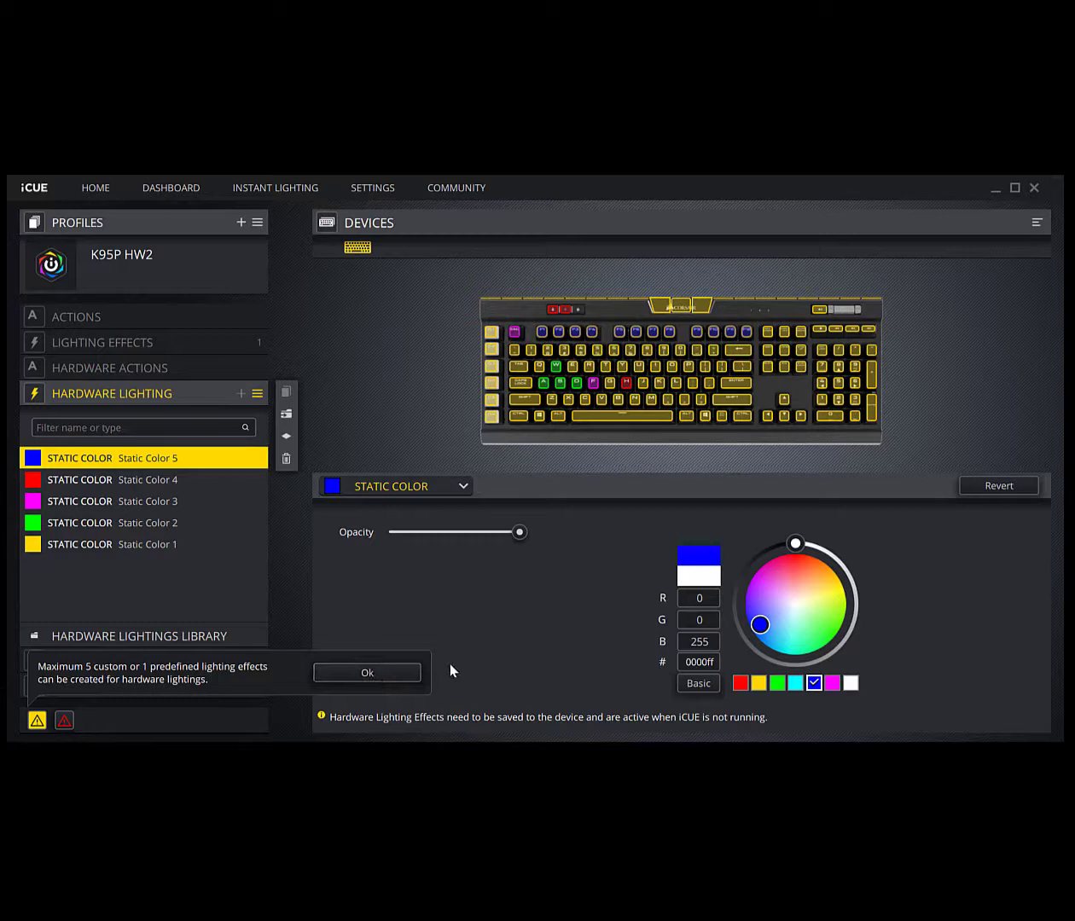
click(404, 681)
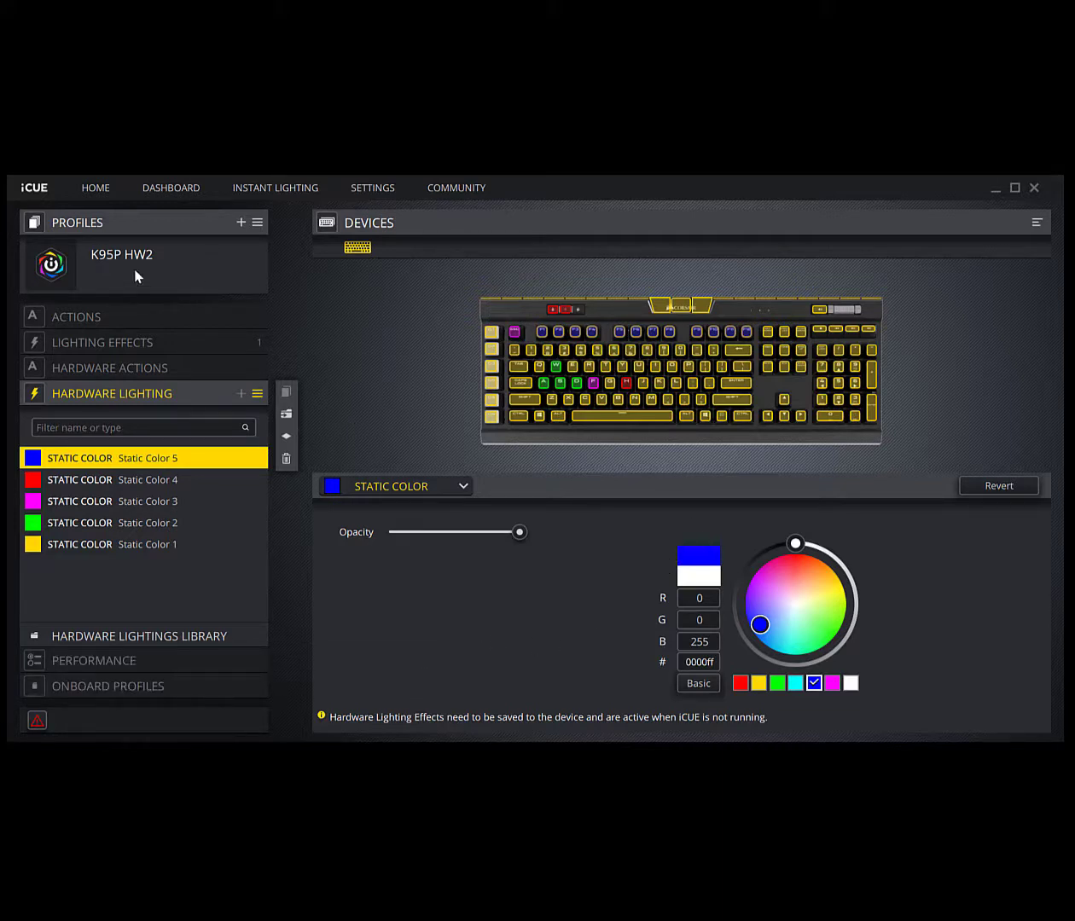
- Switch to K95P HW3 and add a Spiral Rainbow hardware effect, Medium speed, clockwise
click(92, 225)
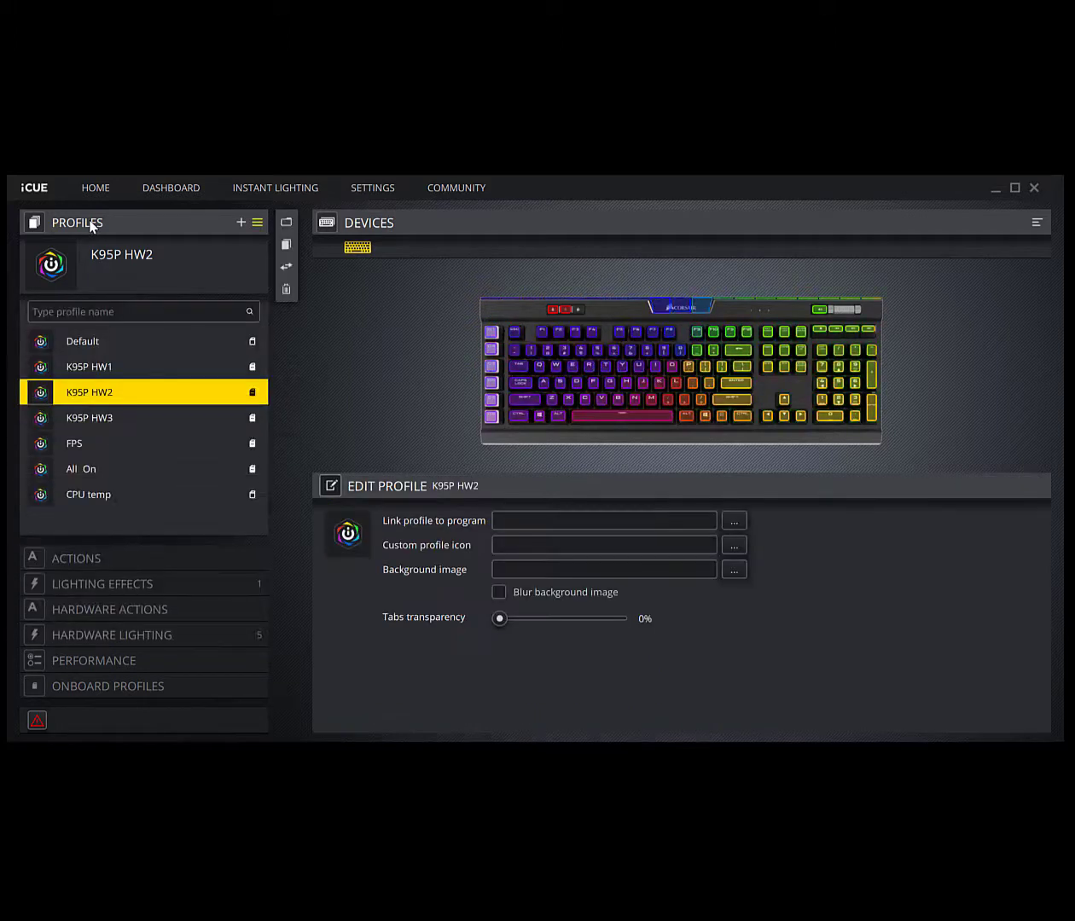
click(97, 416)
click(157, 635)
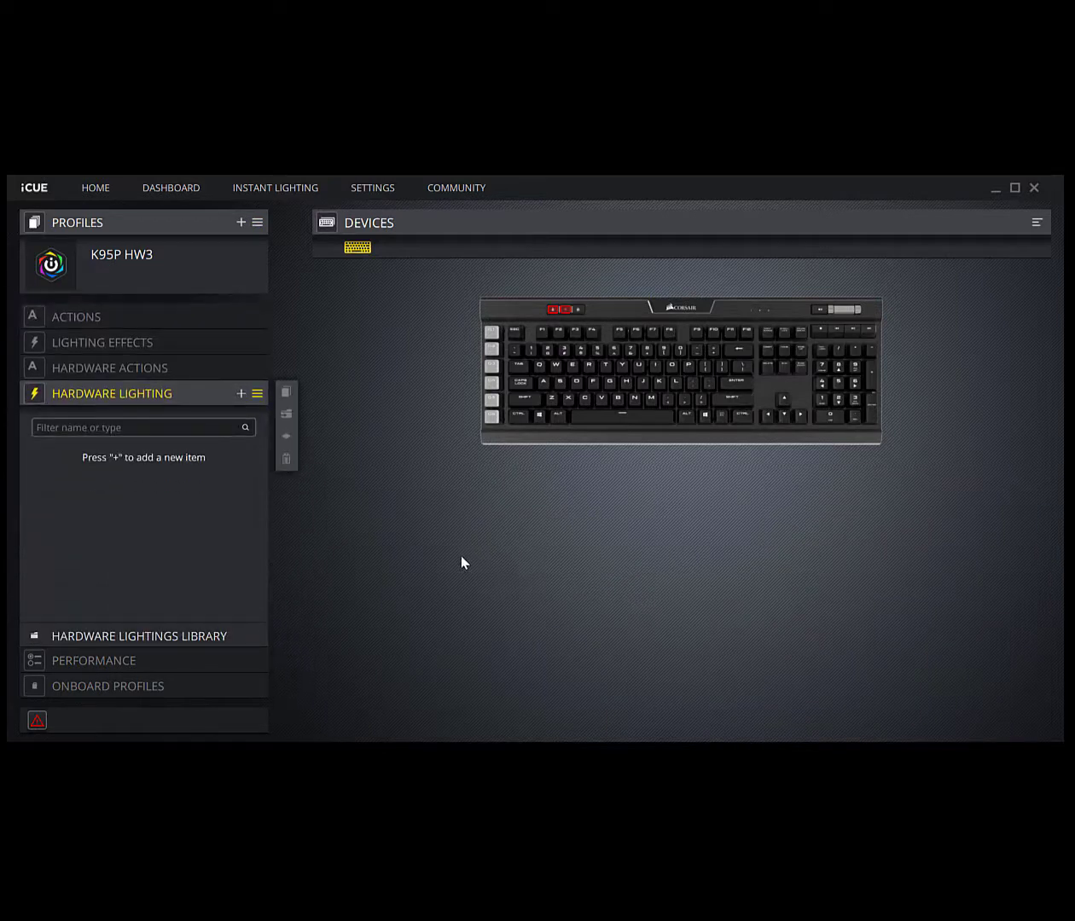
click(241, 393)
click(458, 486)
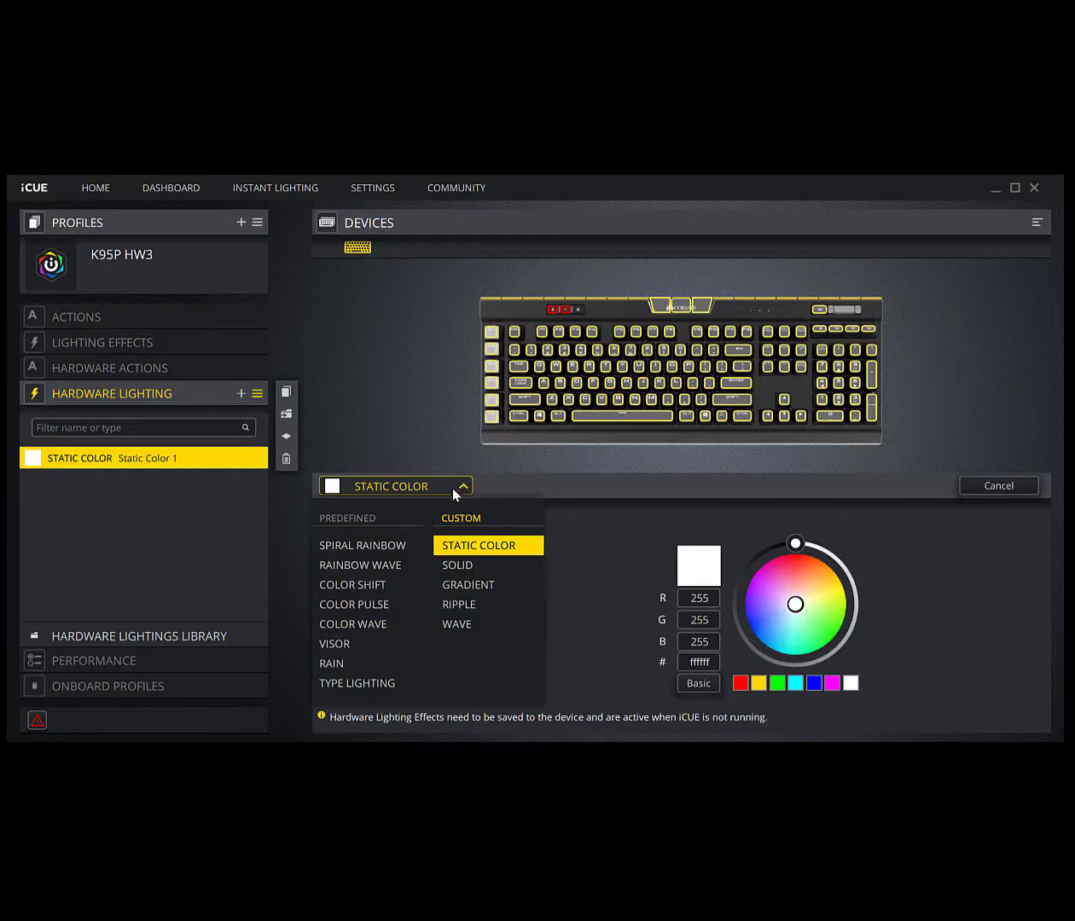
click(381, 550)
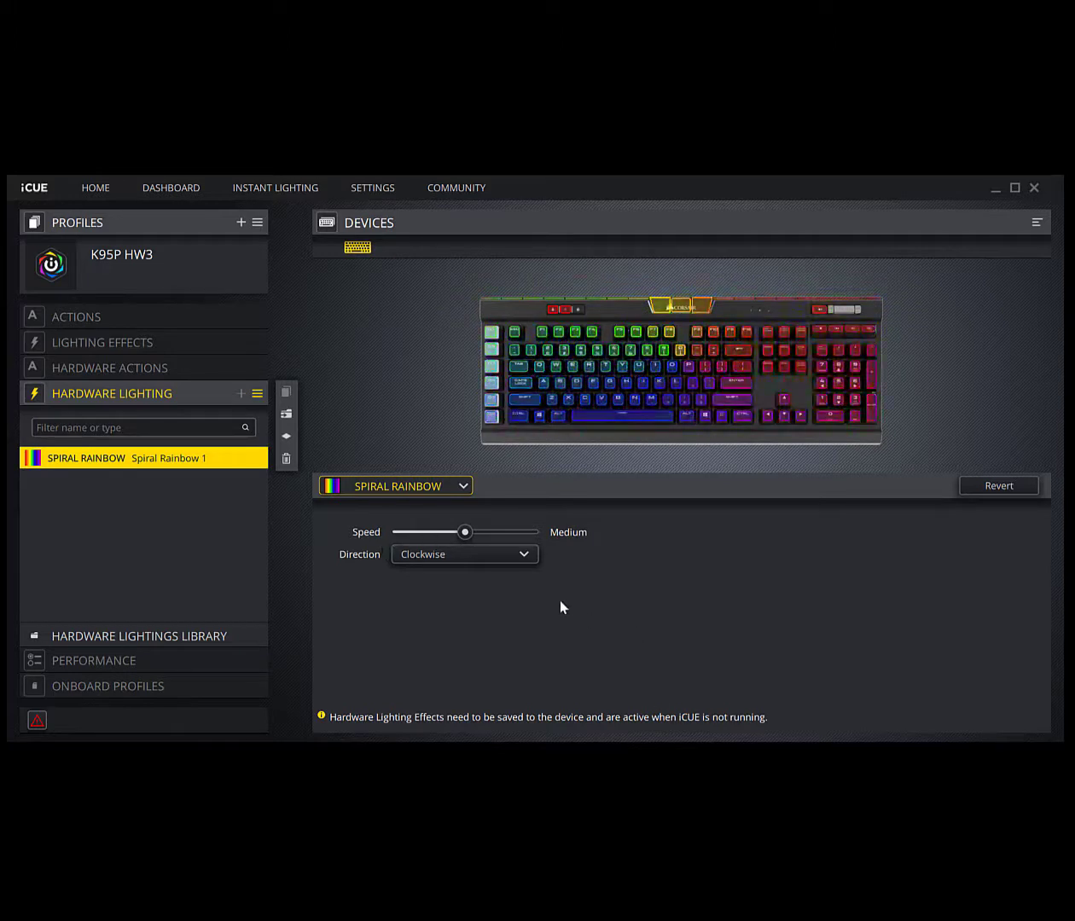
click(464, 486)
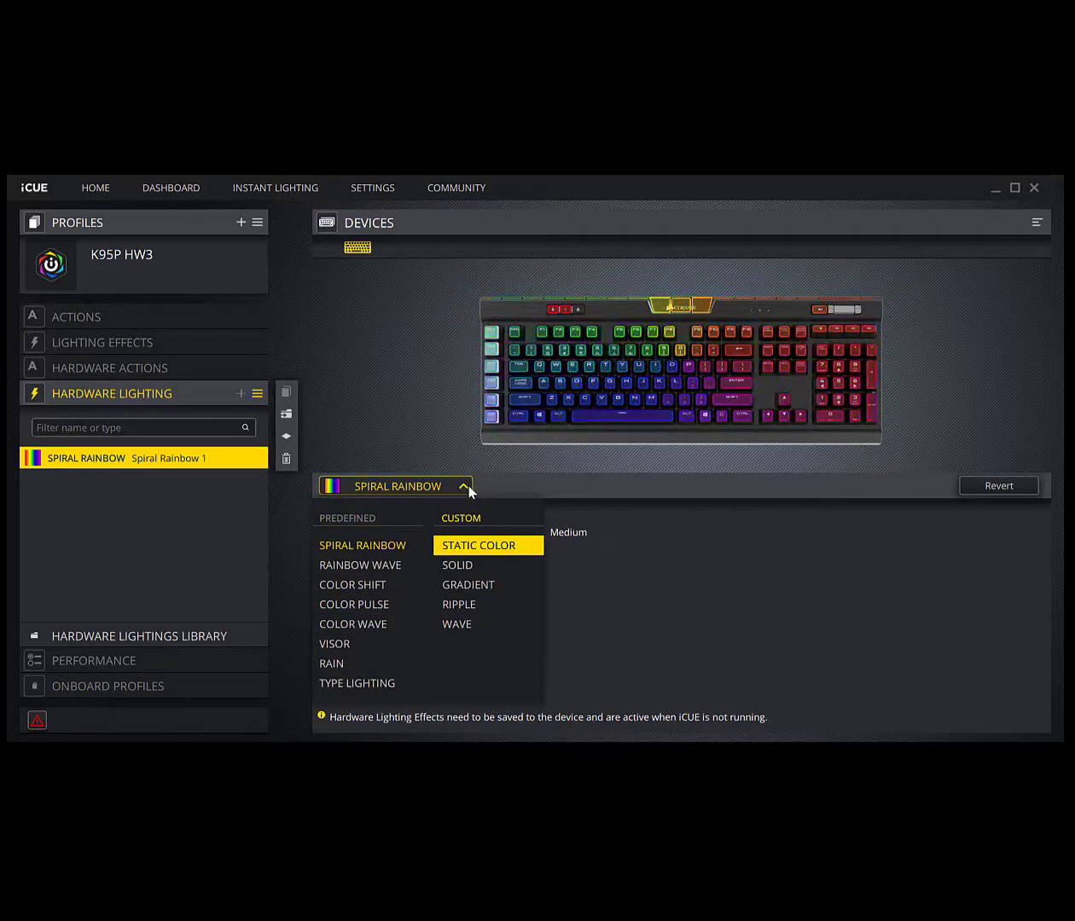
click(724, 606)
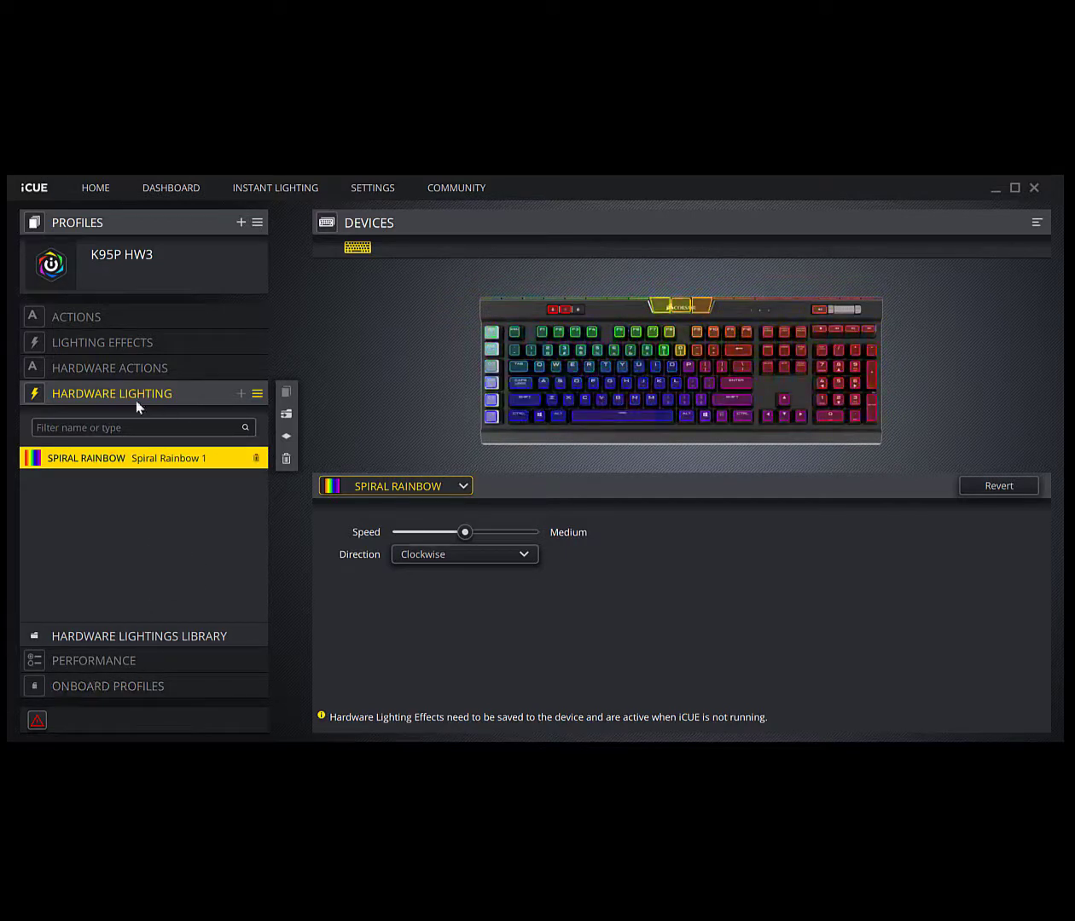
- Select K95P HW1 and save it to onboard Slot #1, leaving Slots #2 and #3 Empty
click(86, 224)
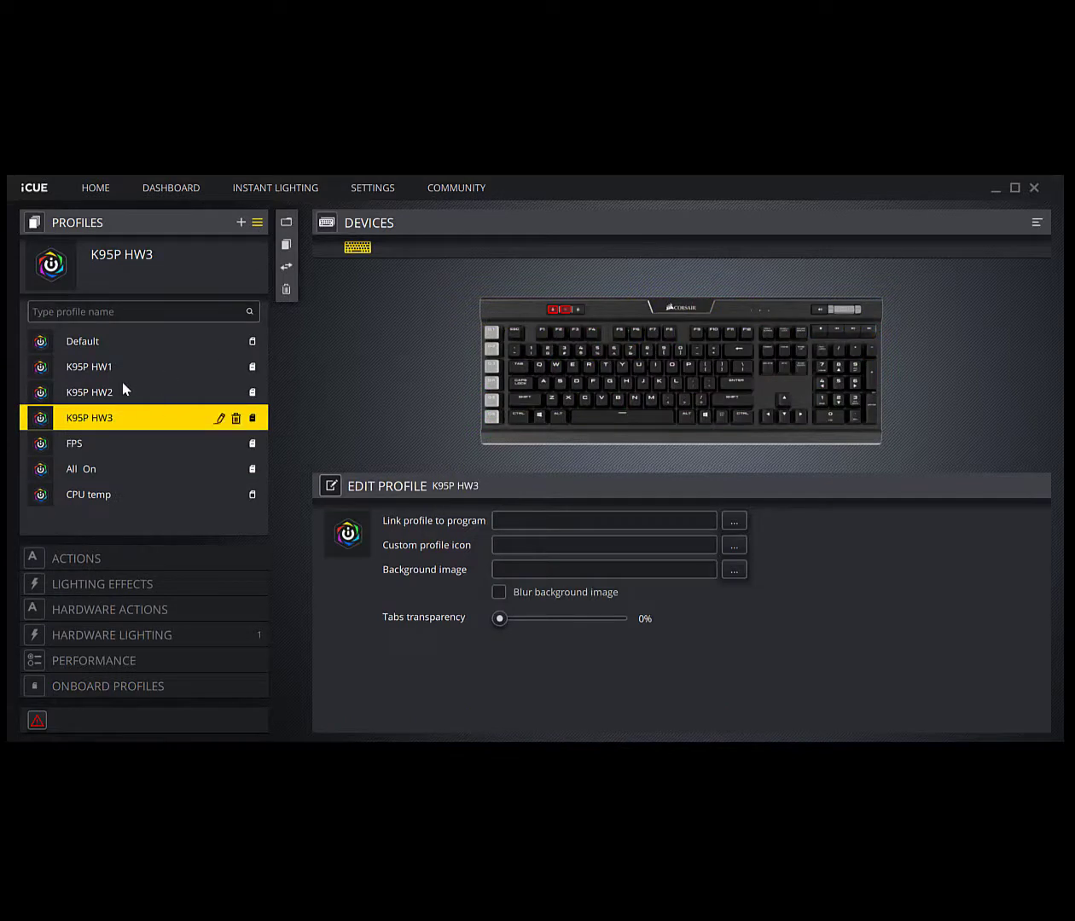
click(95, 367)
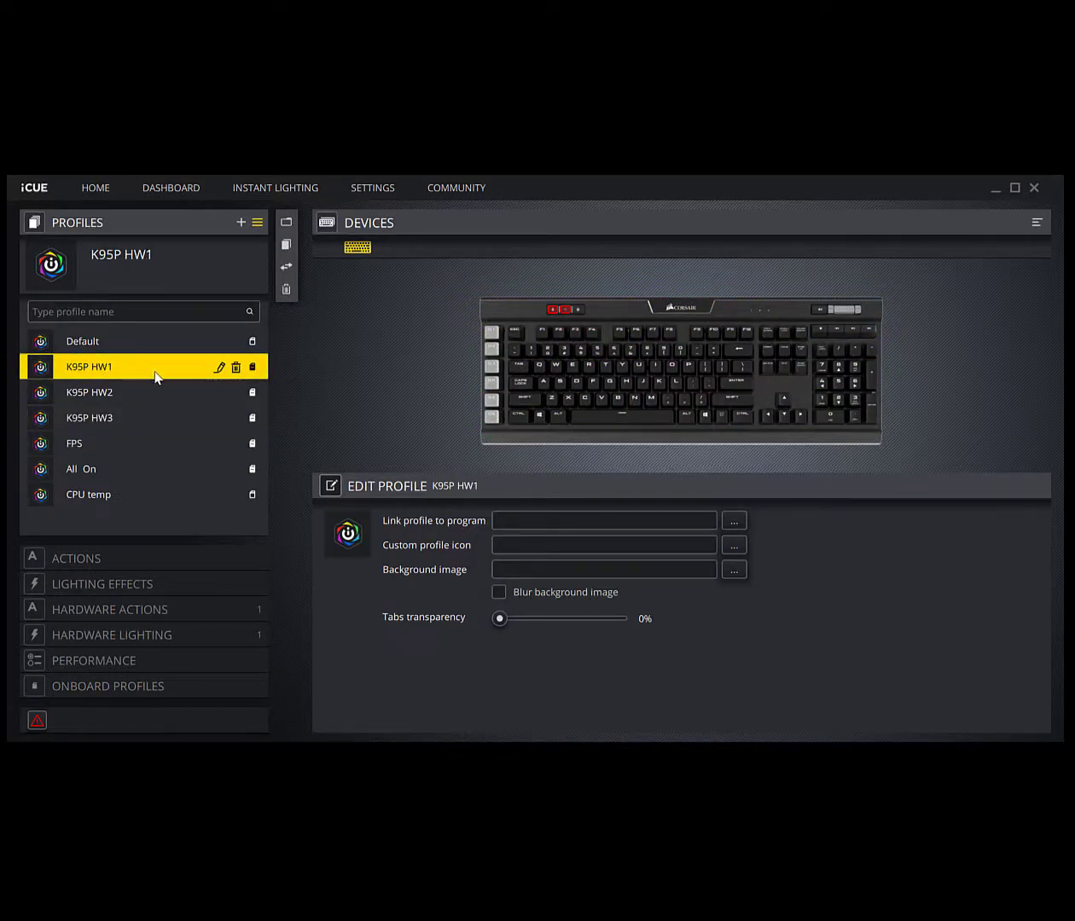
click(109, 689)
click(372, 568)
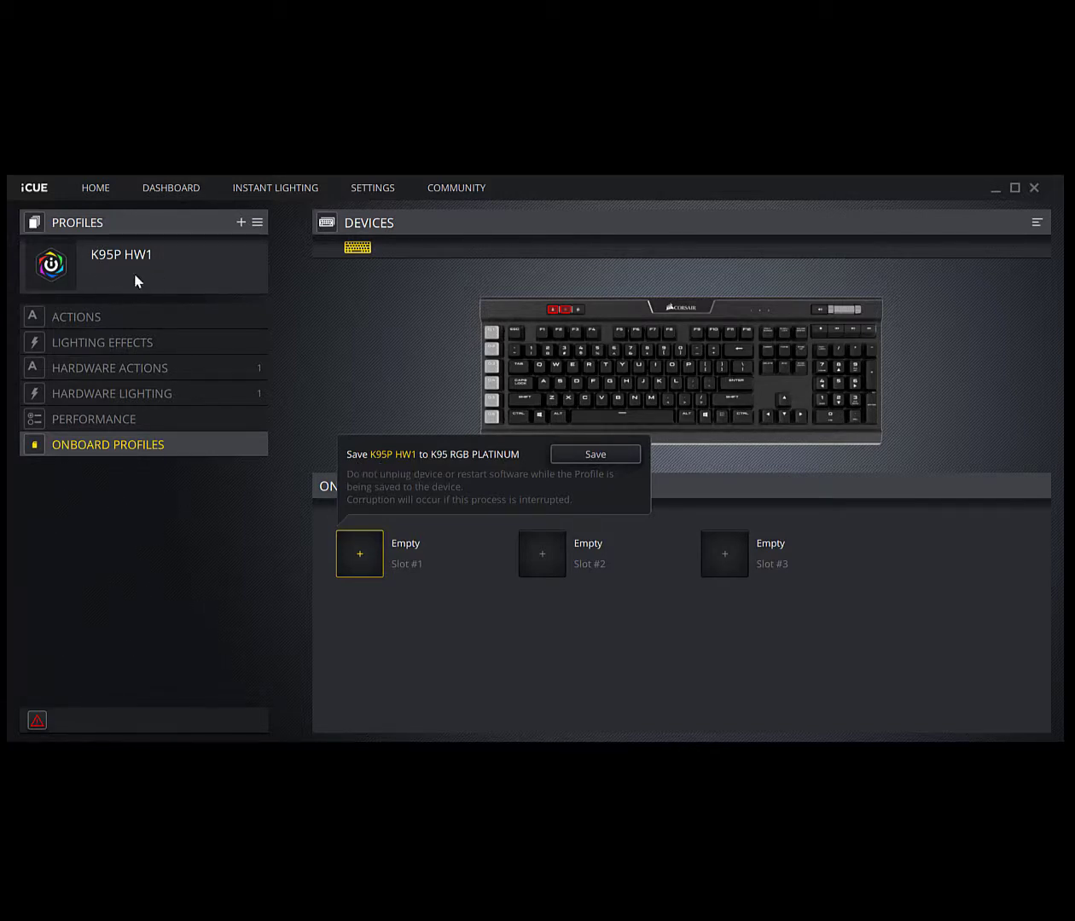
click(617, 462)
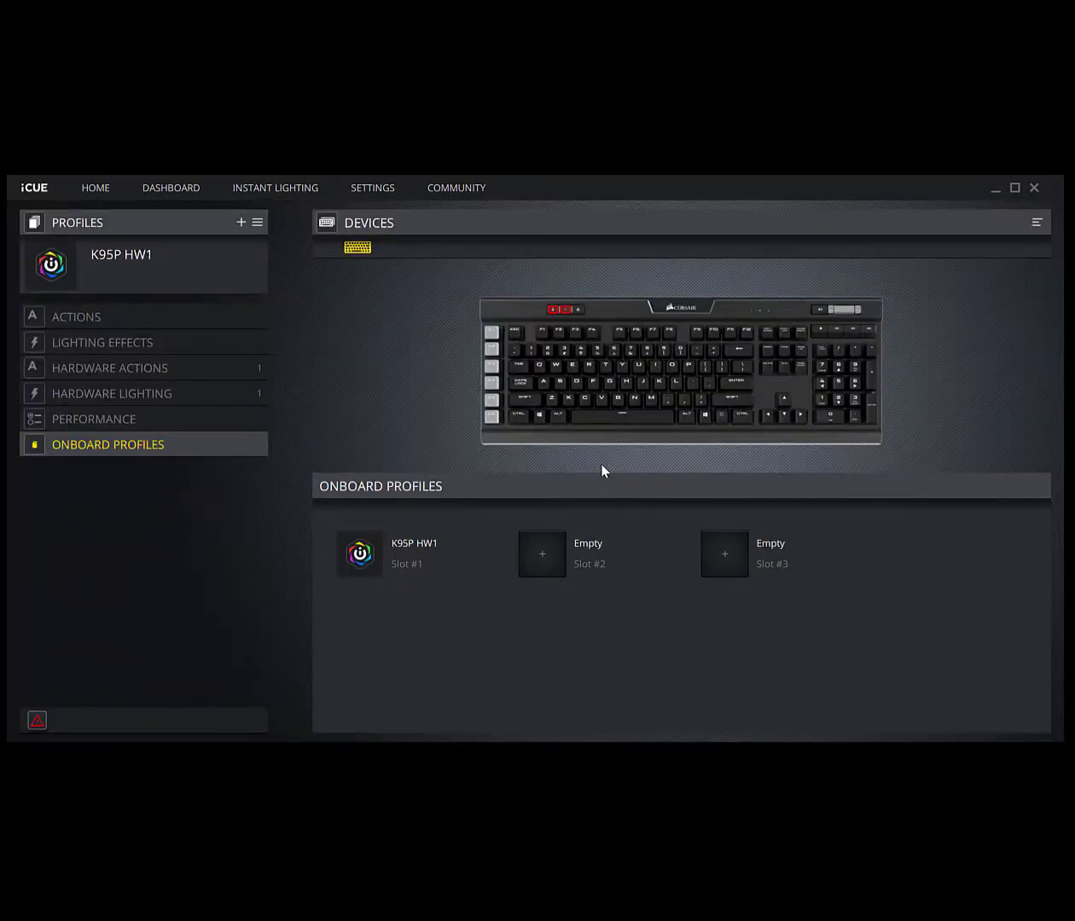
- Save the K95P HW2 profile to the keyboard's onboard Slot #2
click(84, 221)
click(106, 395)
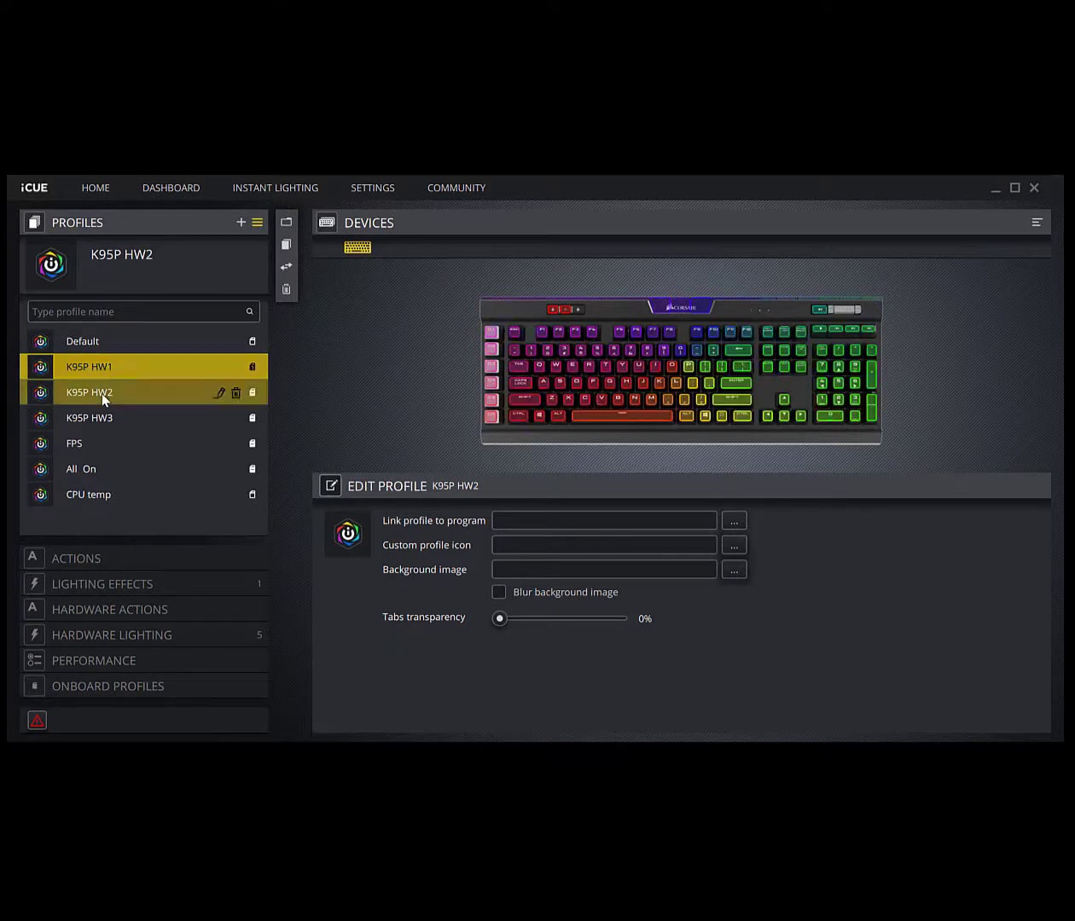
click(128, 685)
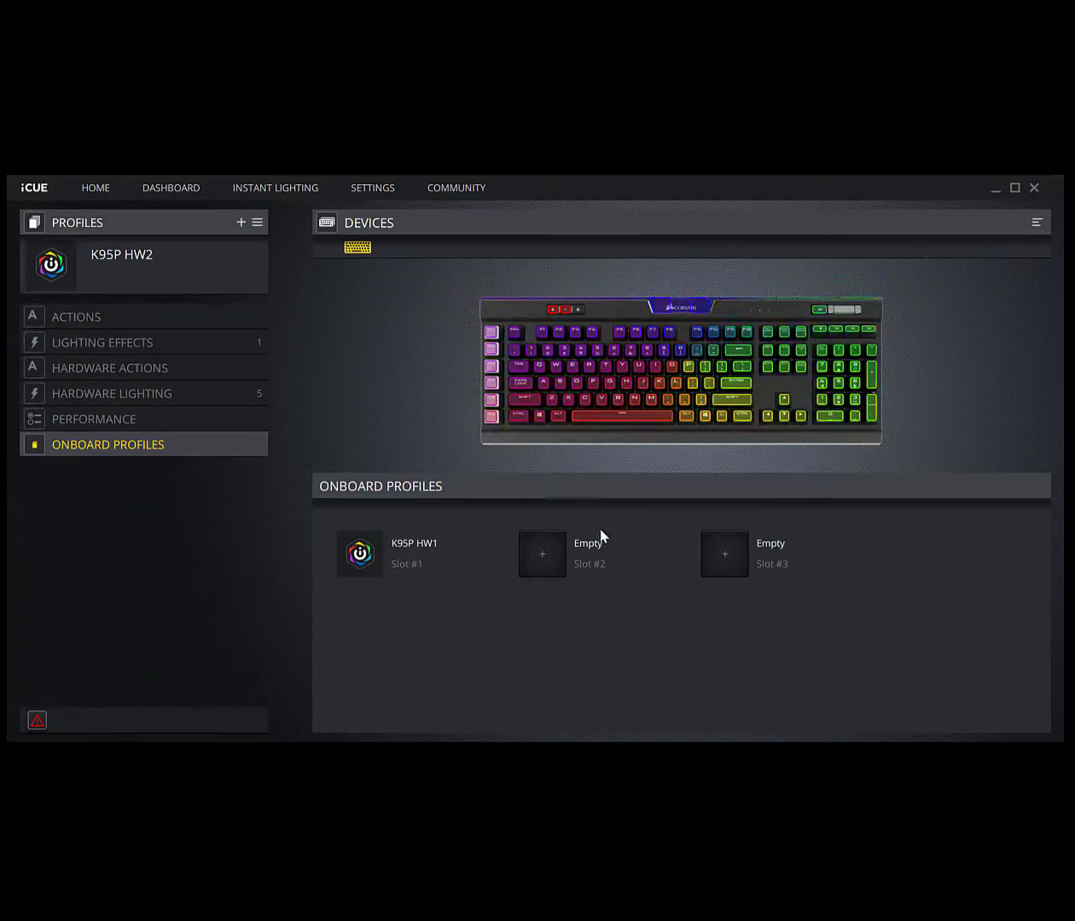
click(544, 558)
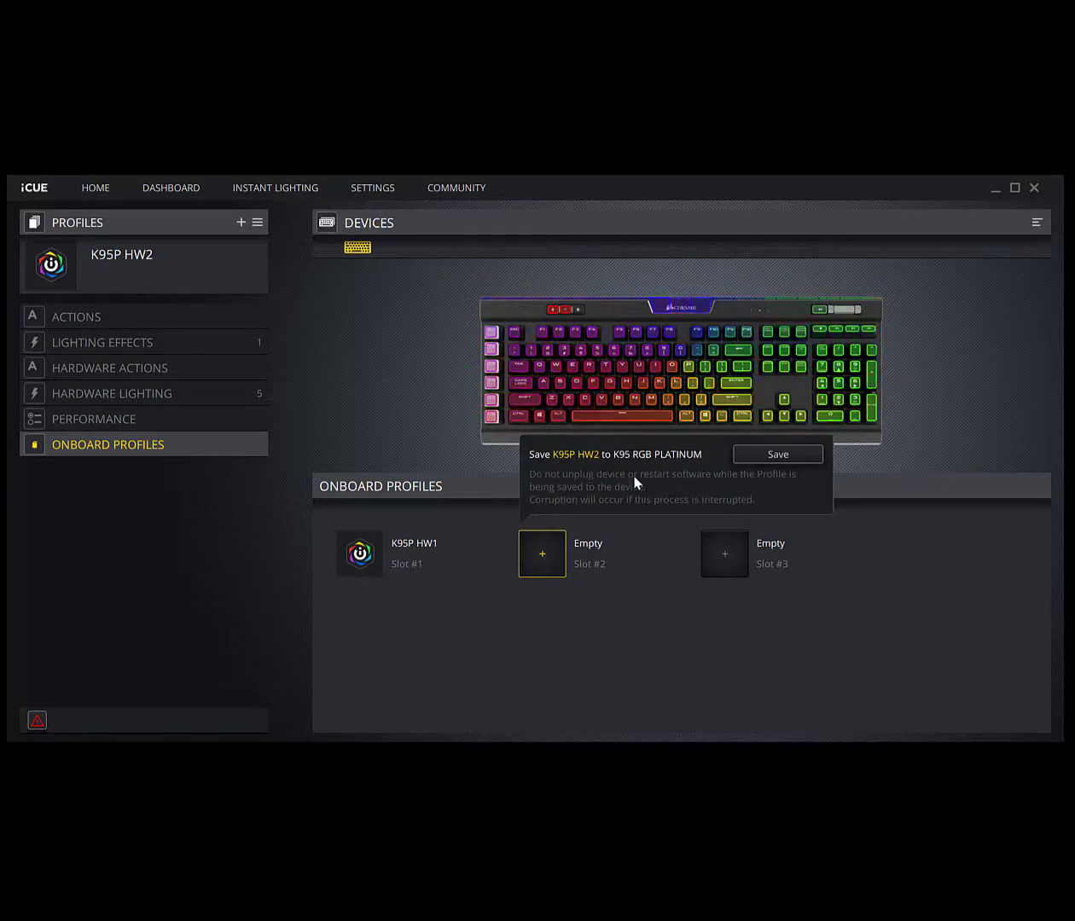
click(763, 456)
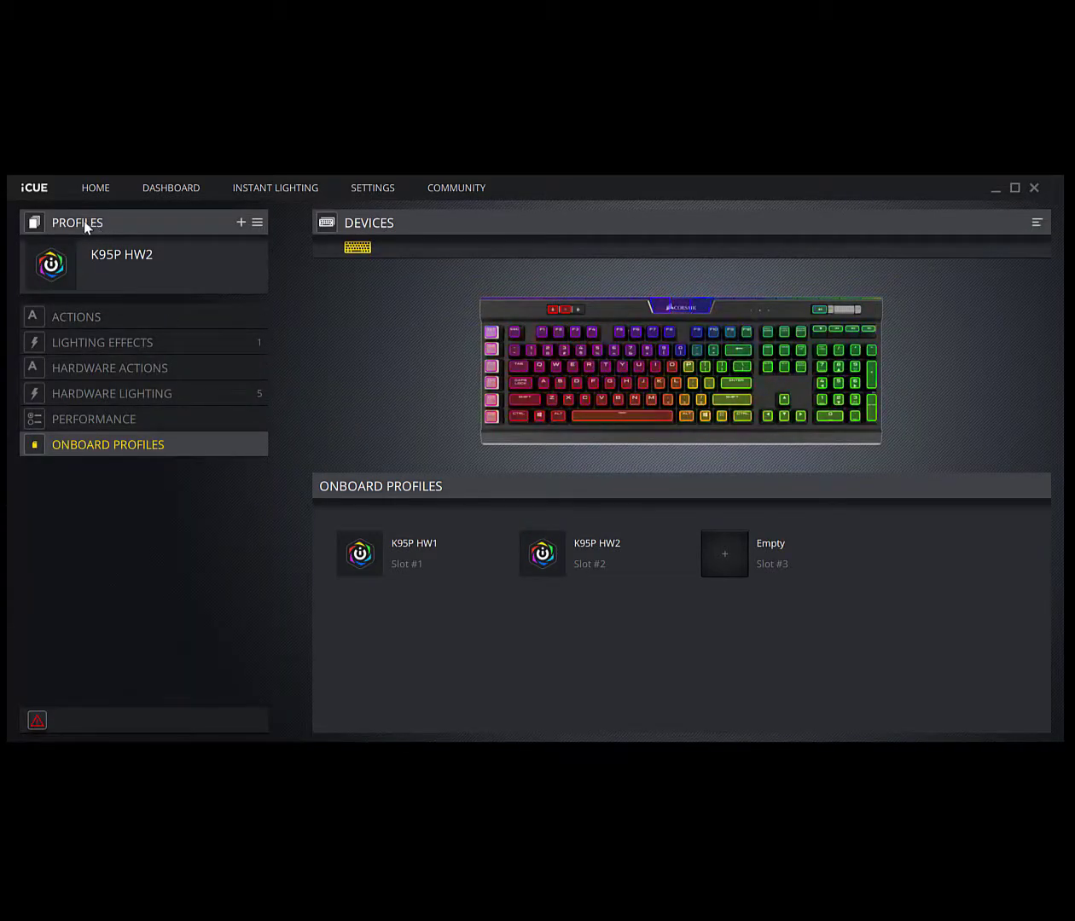
- Save the K95P HW3 profile to the keyboard's onboard Slot #3
click(84, 222)
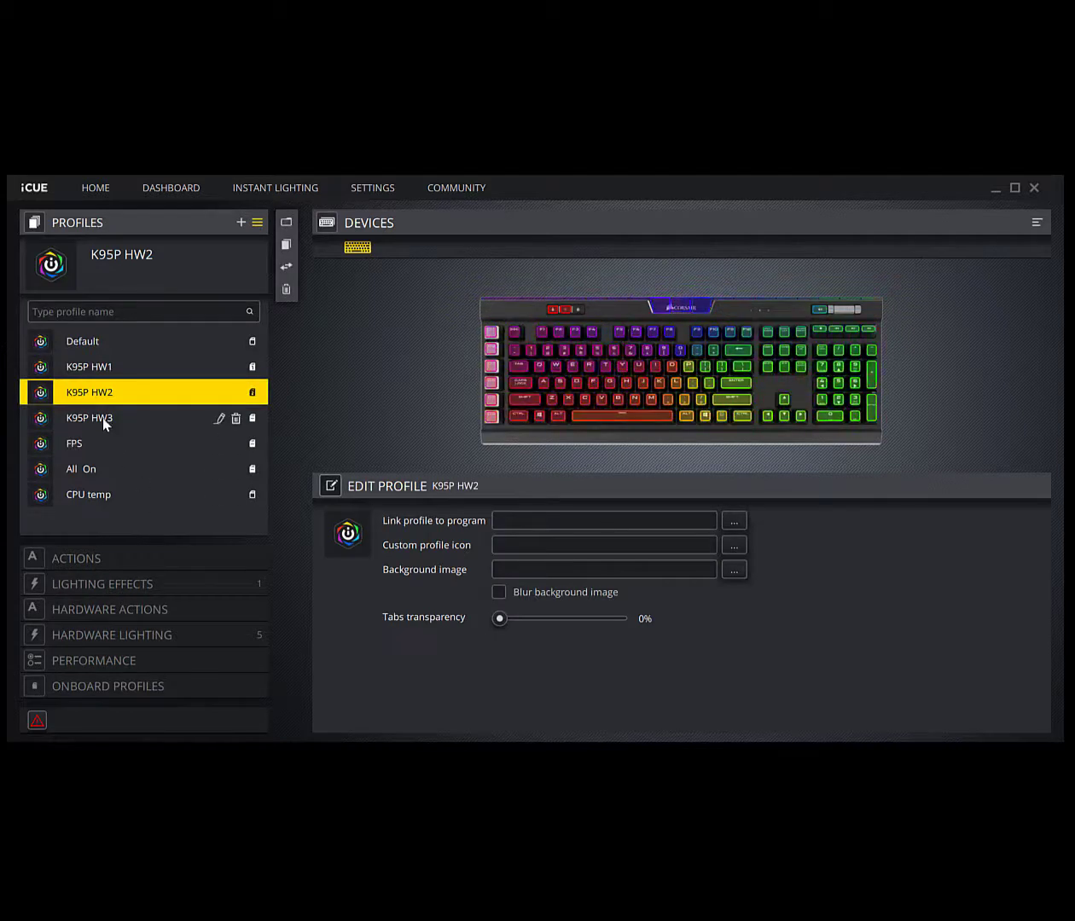
click(103, 420)
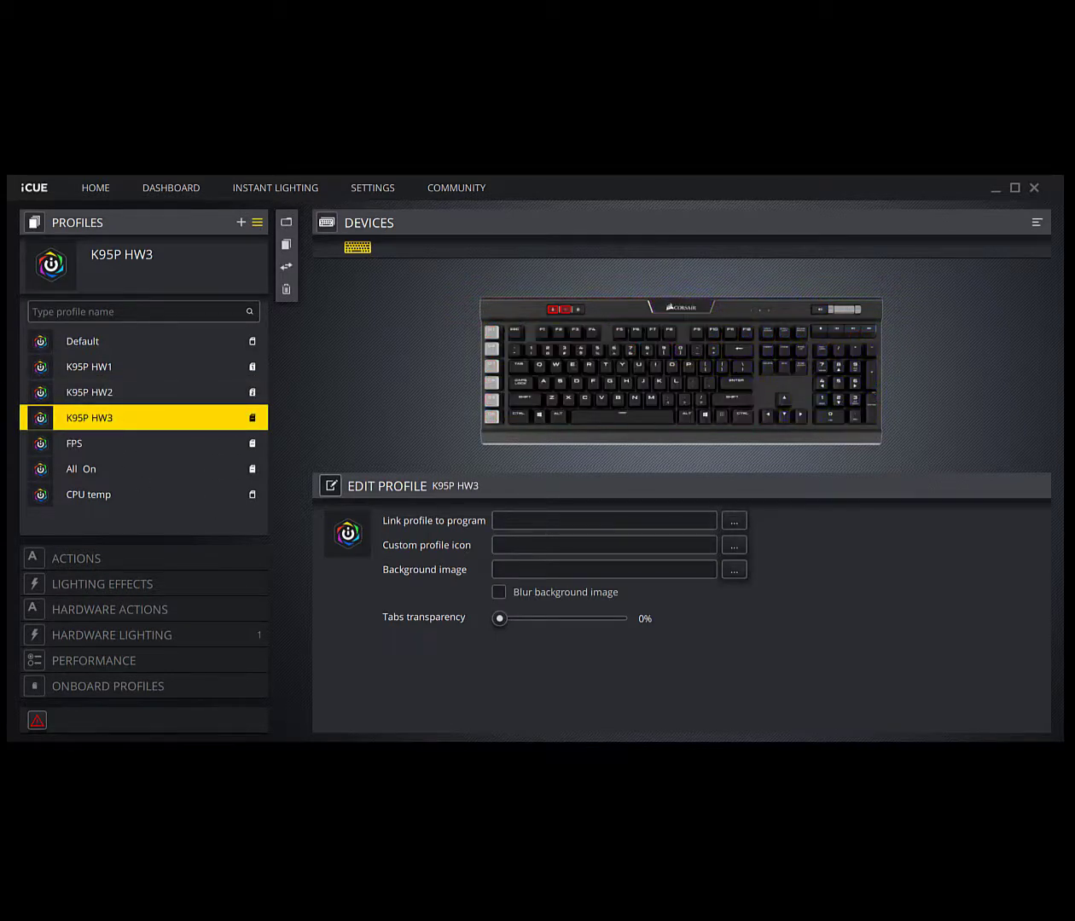
click(124, 685)
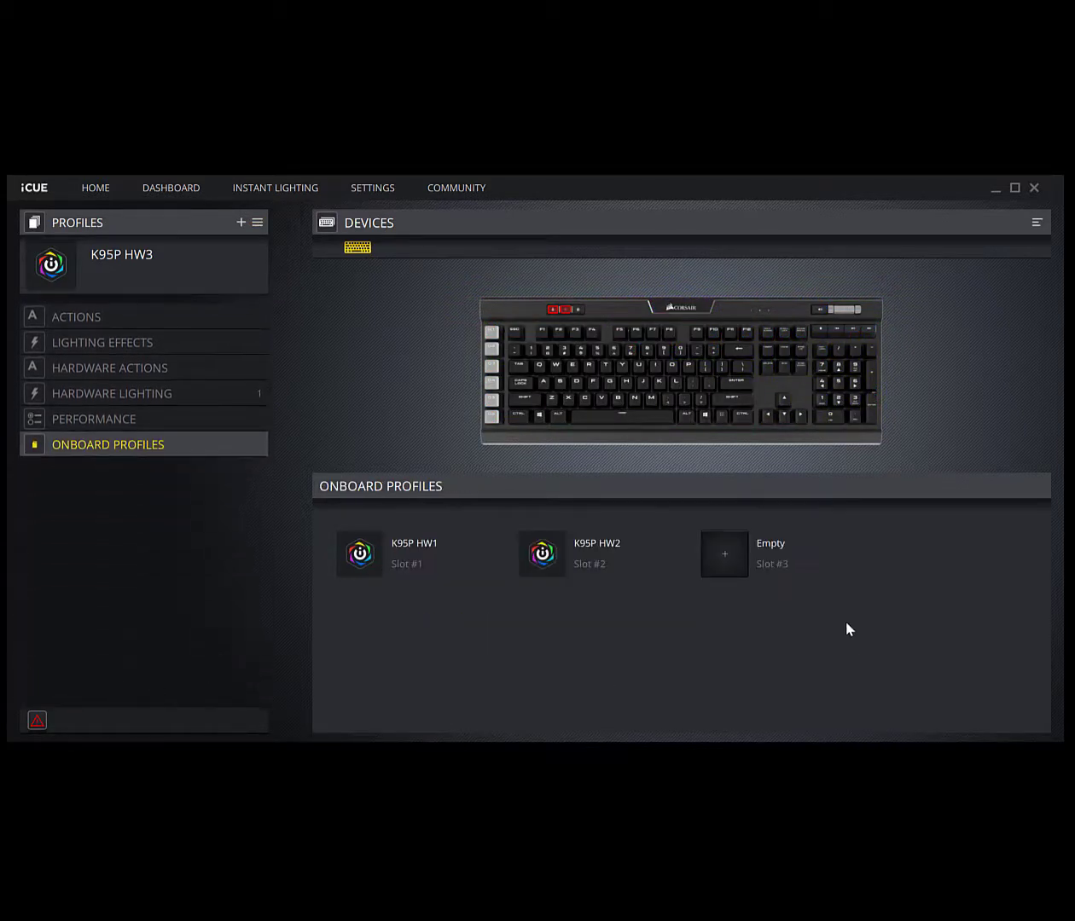
click(727, 553)
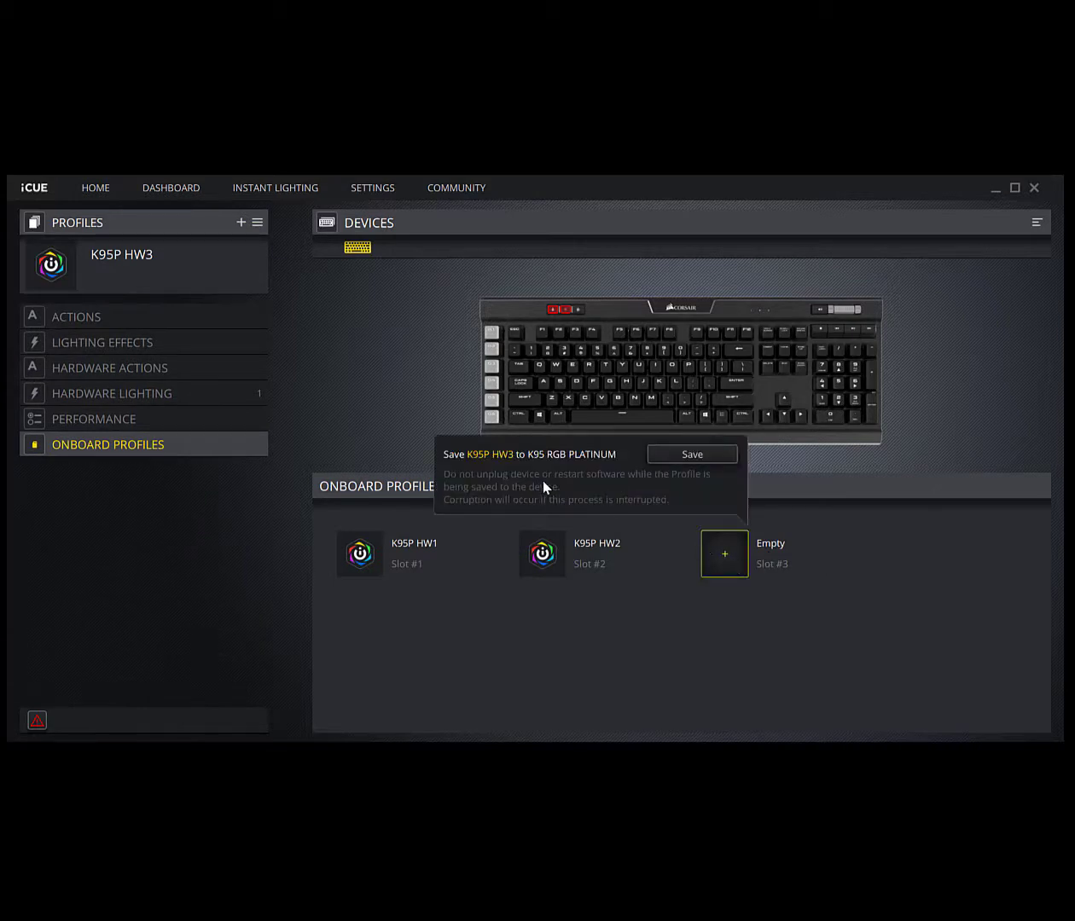
click(697, 457)
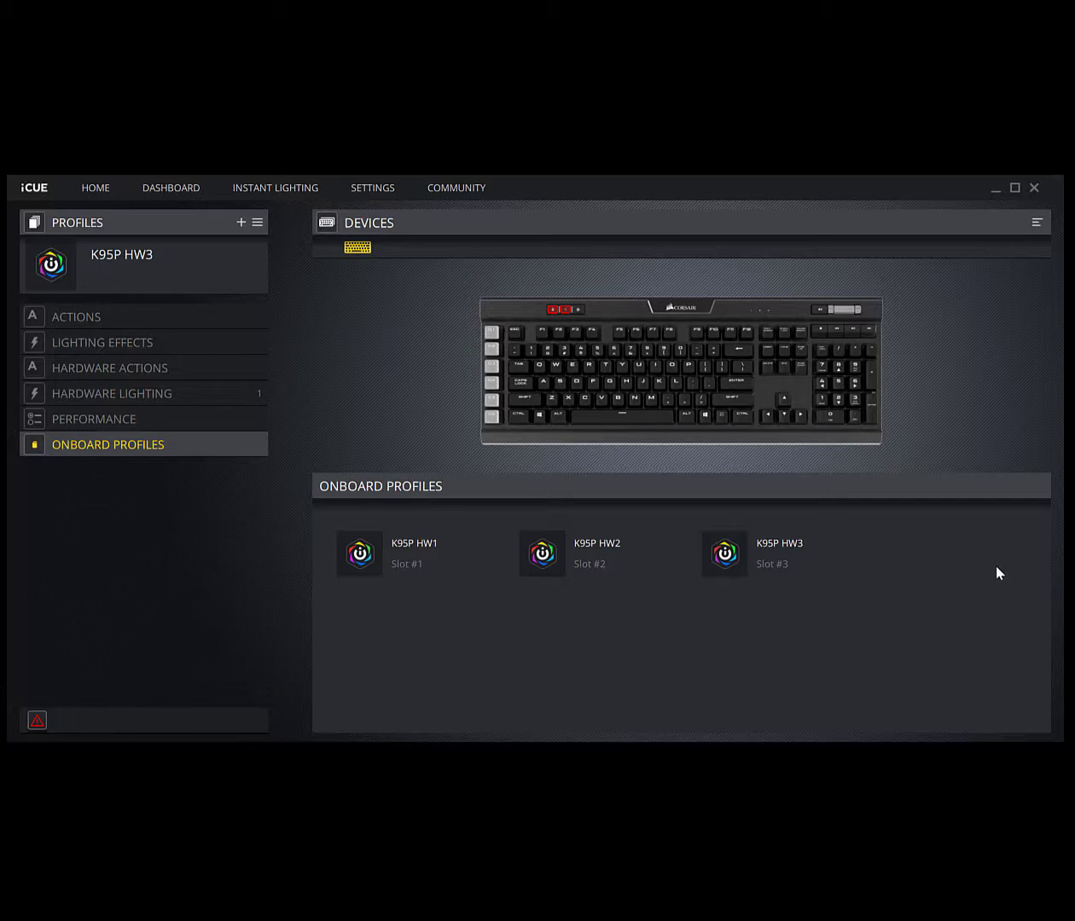
- Show the Settings page with the keyboard's polling rate, layout and firmware
click(386, 189)
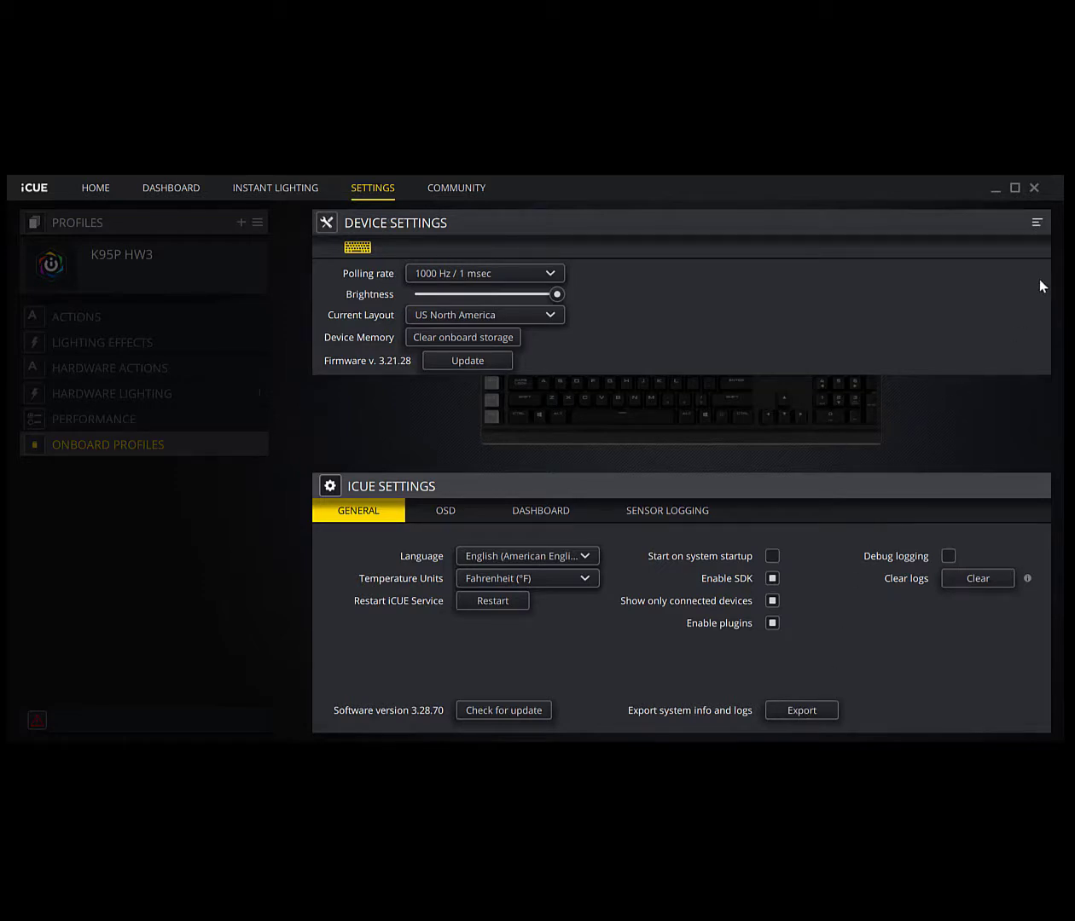
- Go back to the keyboard's Onboard Profiles page listing K95P HW1–HW3 in slots 1–3
click(222, 578)
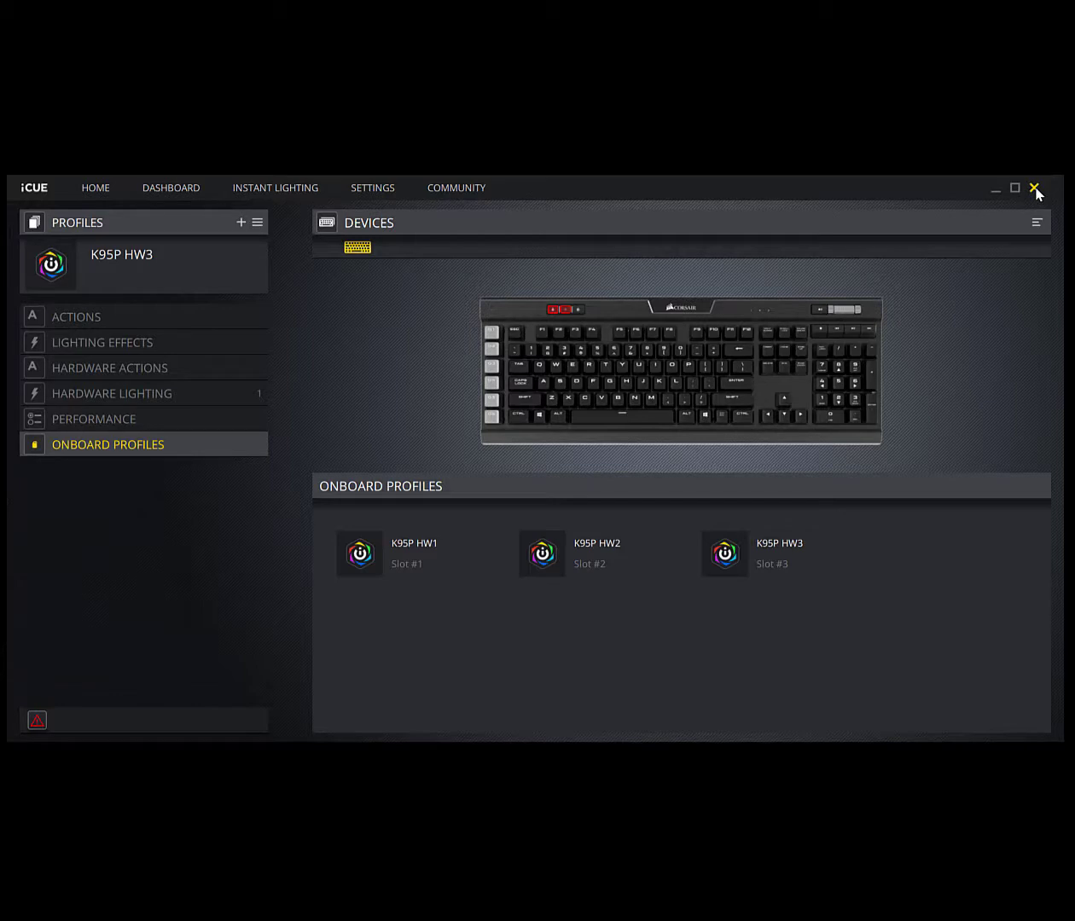